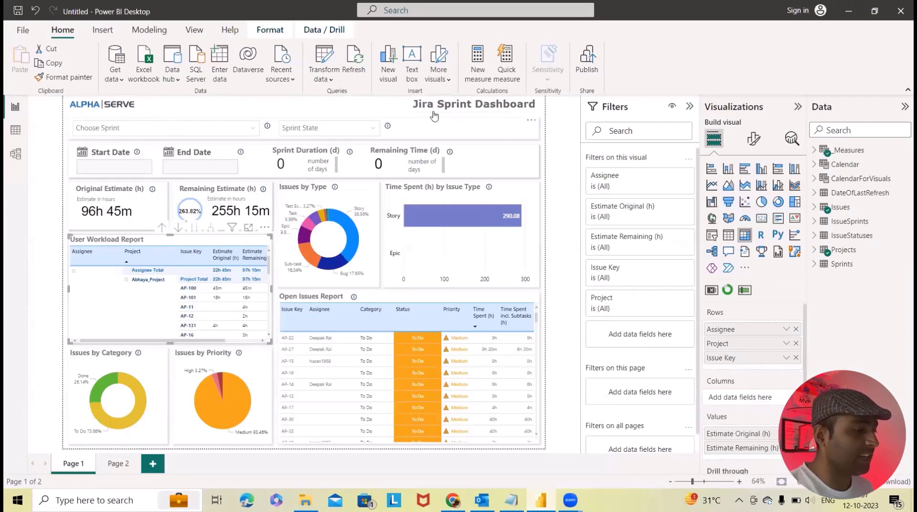
# Step: Leave the Power BI sprint workload matrix to head for the Jira AP Sprint 3 board
pyautogui.moveTo(425, 112)
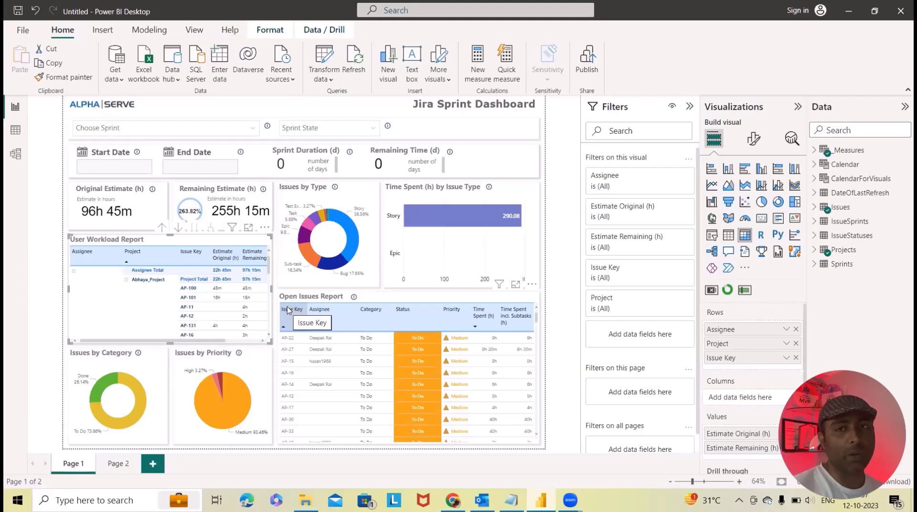
# Step: Switch to the Jira board and open Explore more apps in a new browser tab
pyautogui.hotkey('alt', 'Tab')
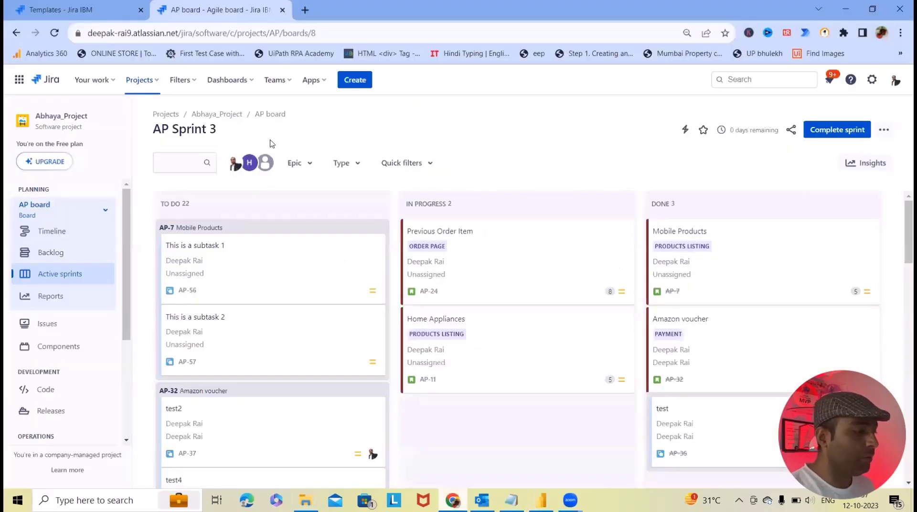
pyautogui.click(319, 84)
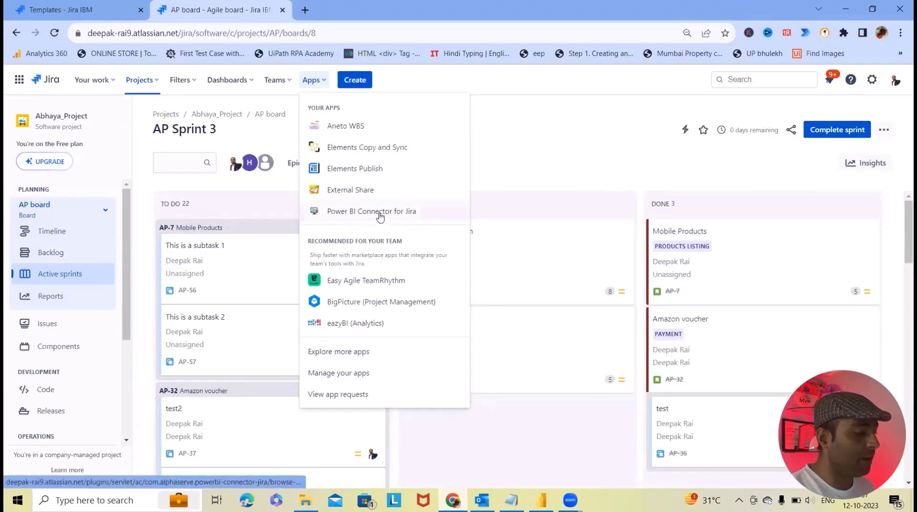
pyautogui.rightClick(364, 351)
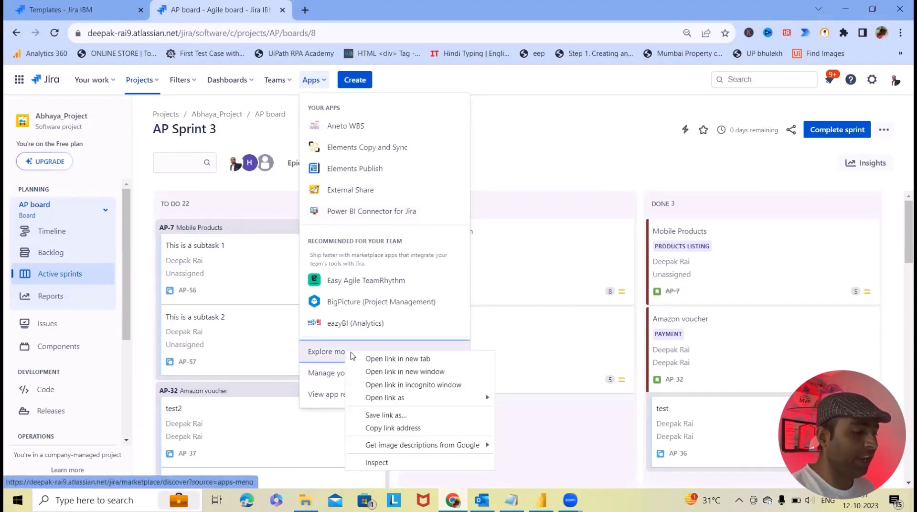
pyautogui.click(388, 359)
pyautogui.click(354, 8)
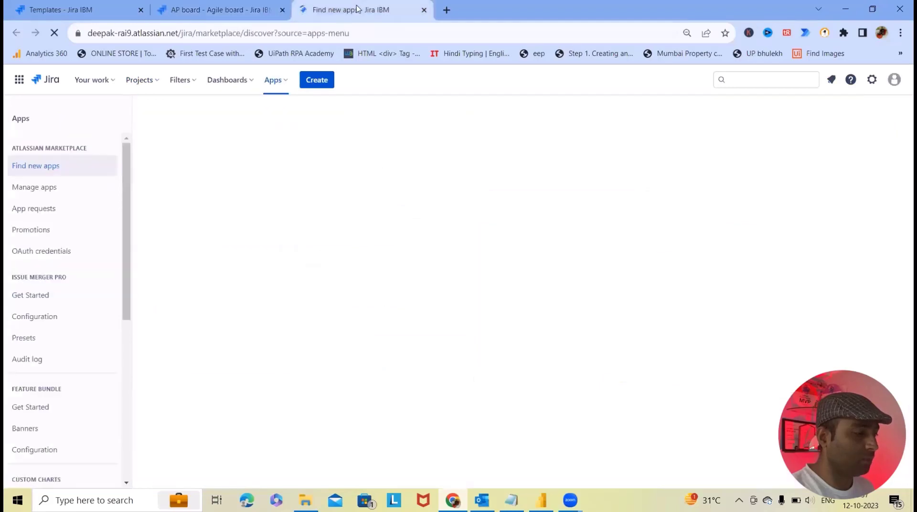
# Step: Search the marketplace for 'Power bi connector for jira'
pyautogui.click(304, 205)
pyautogui.write('power bi connector')
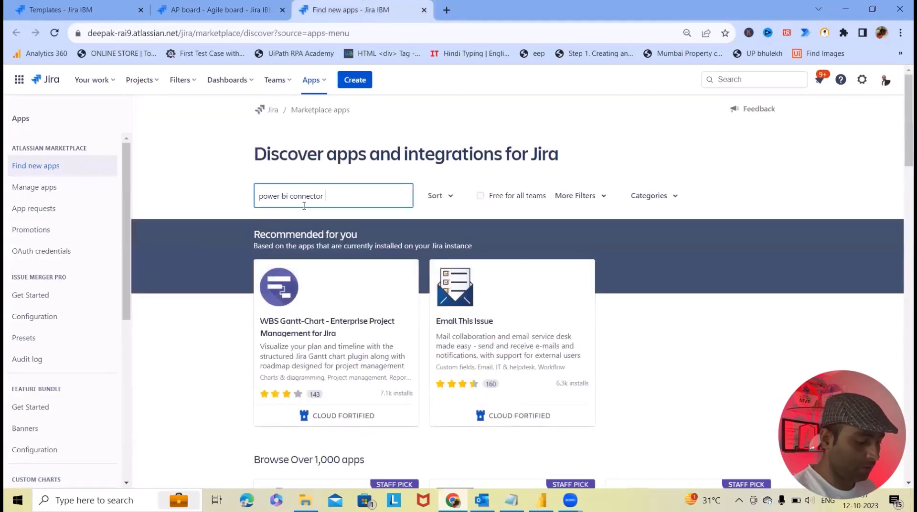
pyautogui.hotkey('ctrl', 'a')
pyautogui.press('BackSpace')
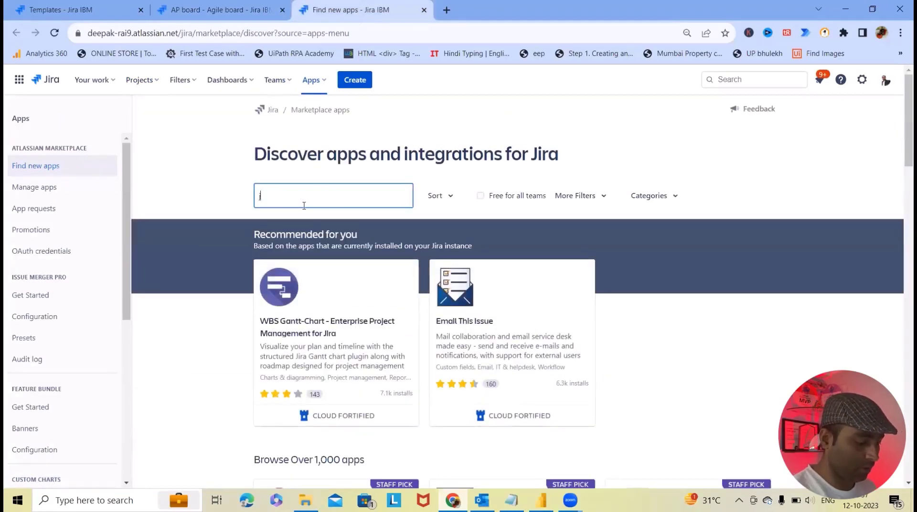
pyautogui.write('Pow')
pyautogui.press('Down')
pyautogui.press('Return')
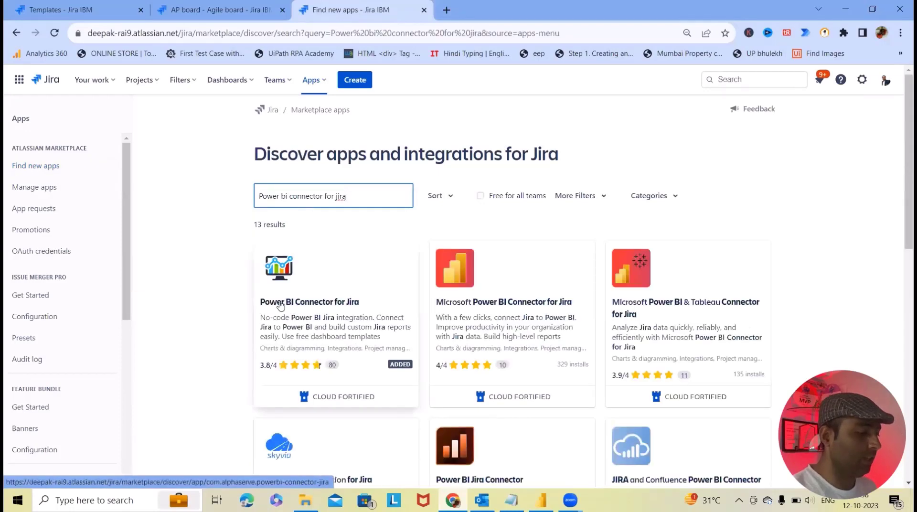
pyautogui.moveTo(347, 407)
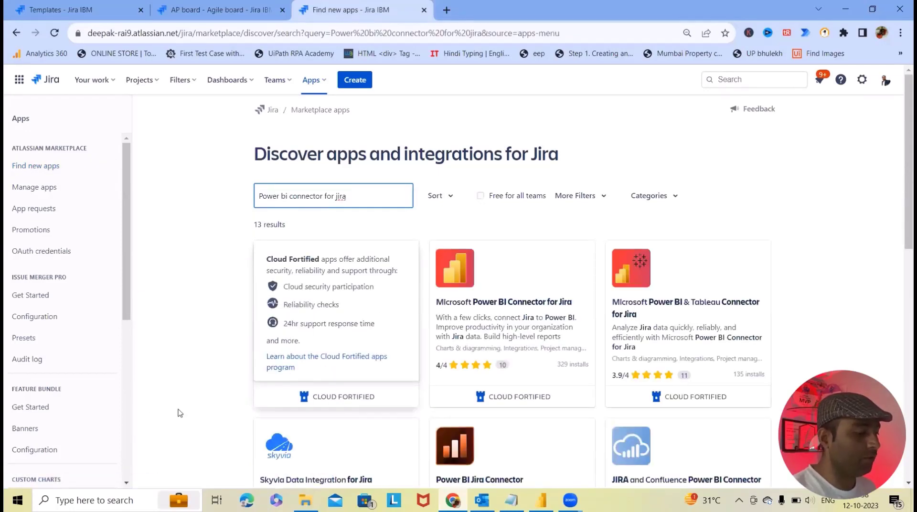
# Step: Open the Power BI Connector for Jira result and scroll through its listing details
pyautogui.click(311, 306)
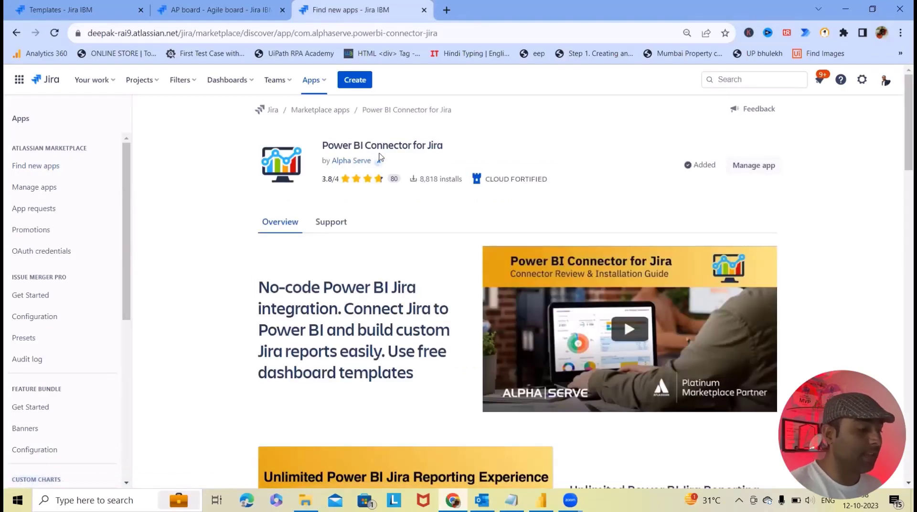
pyautogui.scroll(-20, 398, 320)
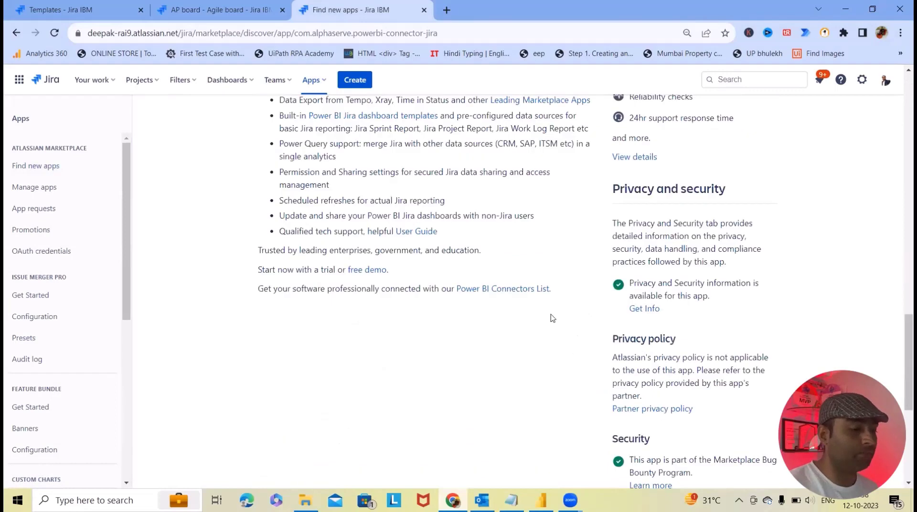
pyautogui.scroll(4, 549, 318)
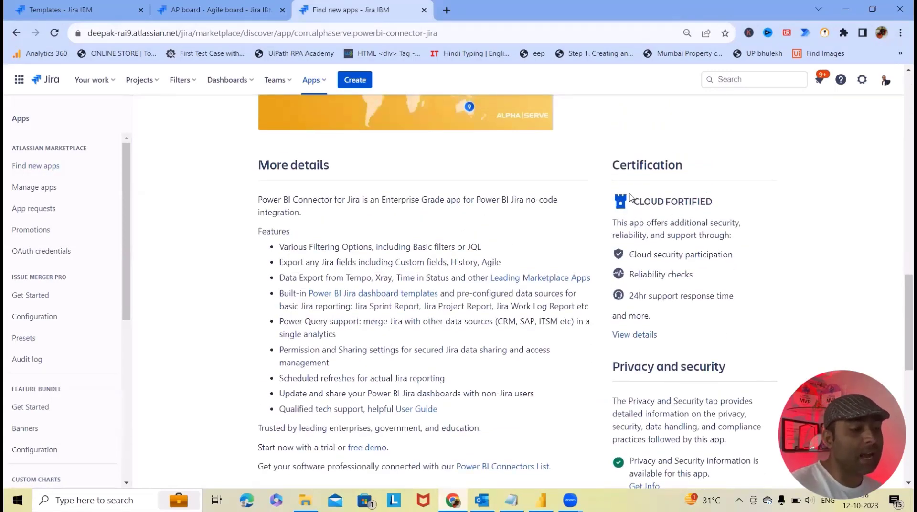
pyautogui.scroll(3, 532, 247)
pyautogui.scroll(12, 516, 239)
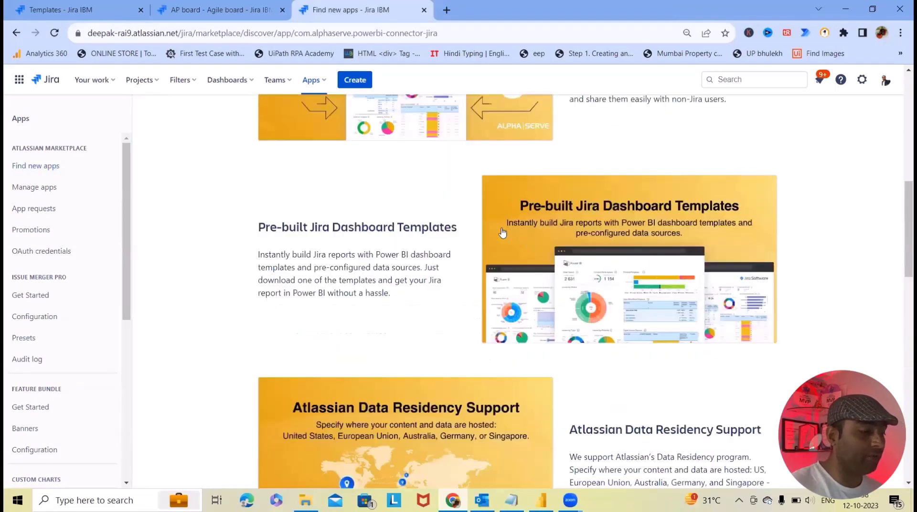
pyautogui.moveTo(478, 184)
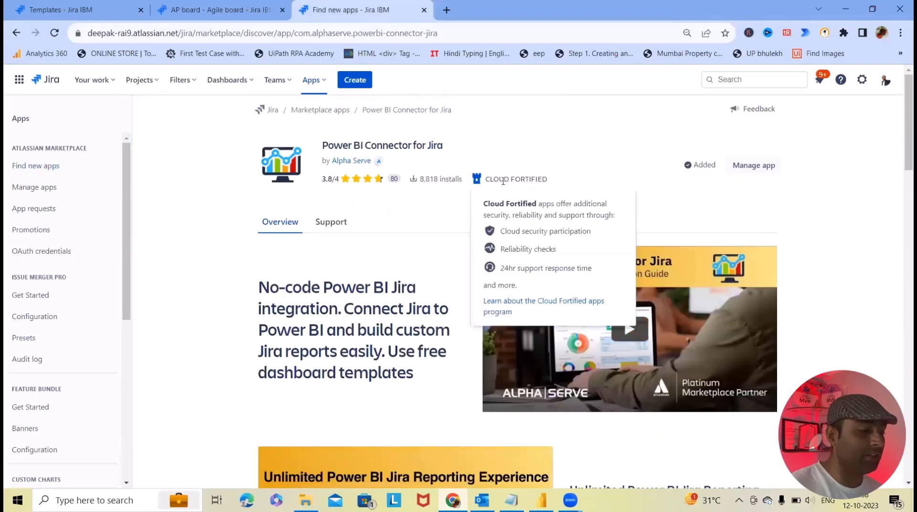
pyautogui.scroll(-20, 630, 316)
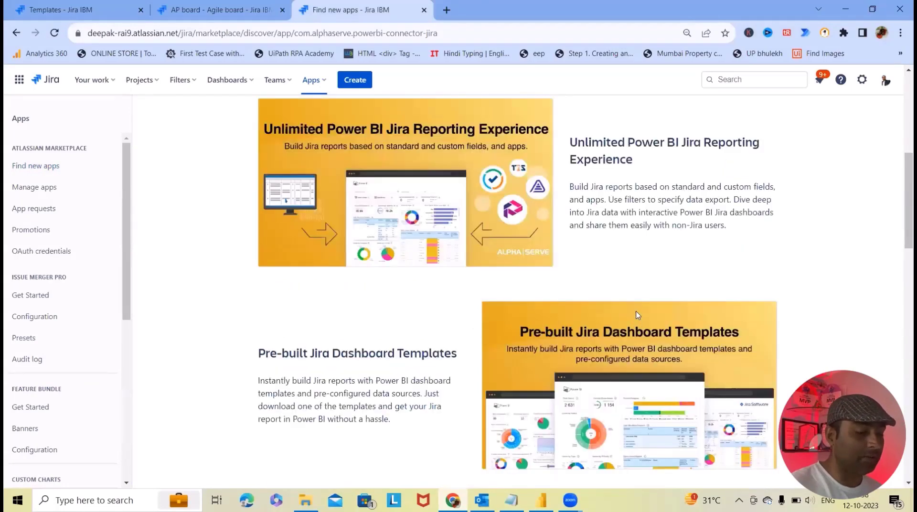
pyautogui.scroll(1, 654, 218)
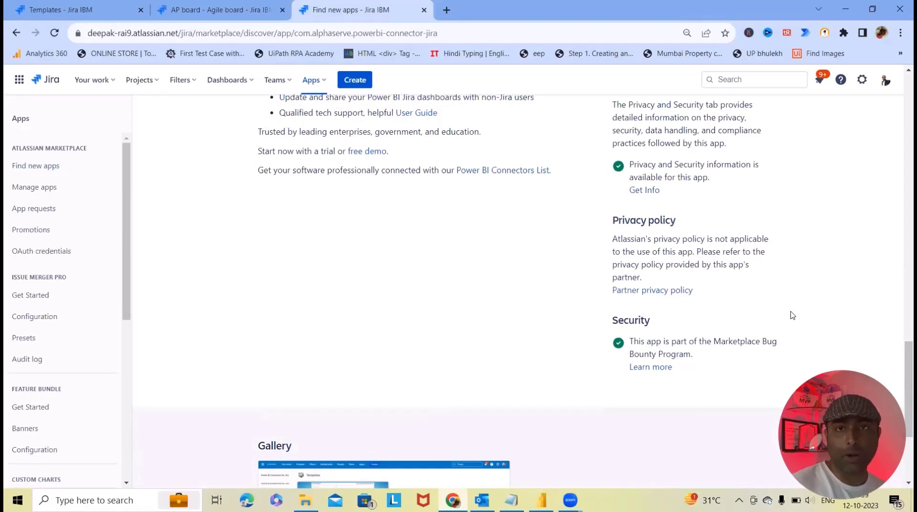
pyautogui.scroll(15, 526, 229)
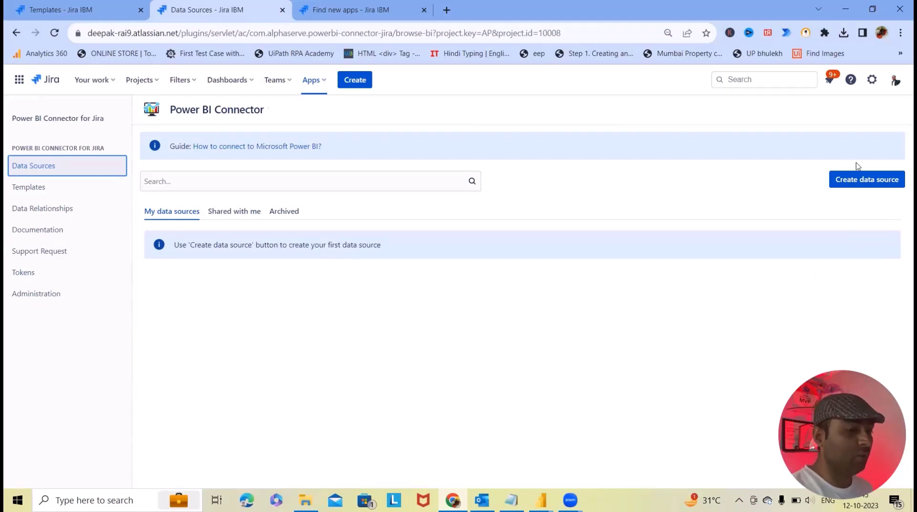
# Step: Create a new connector access token labelled 'Power Bi for Jira'
pyautogui.click(867, 179)
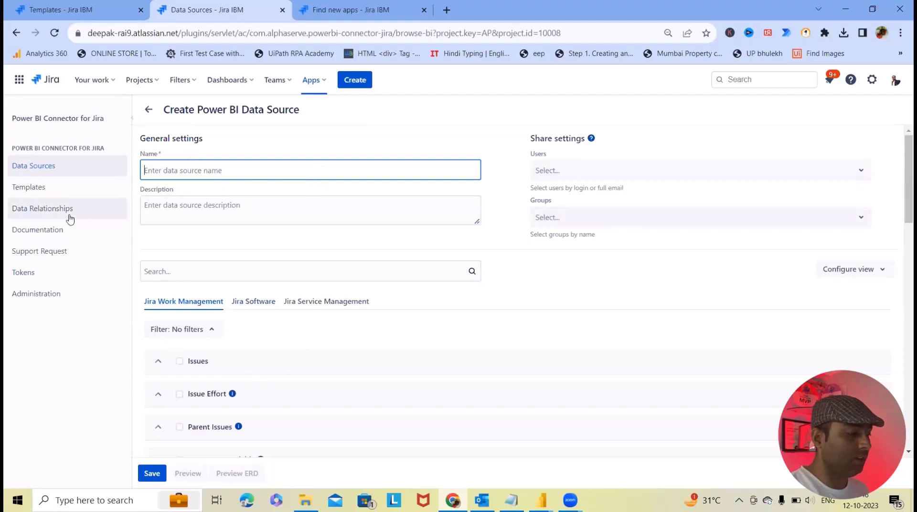
pyautogui.click(51, 270)
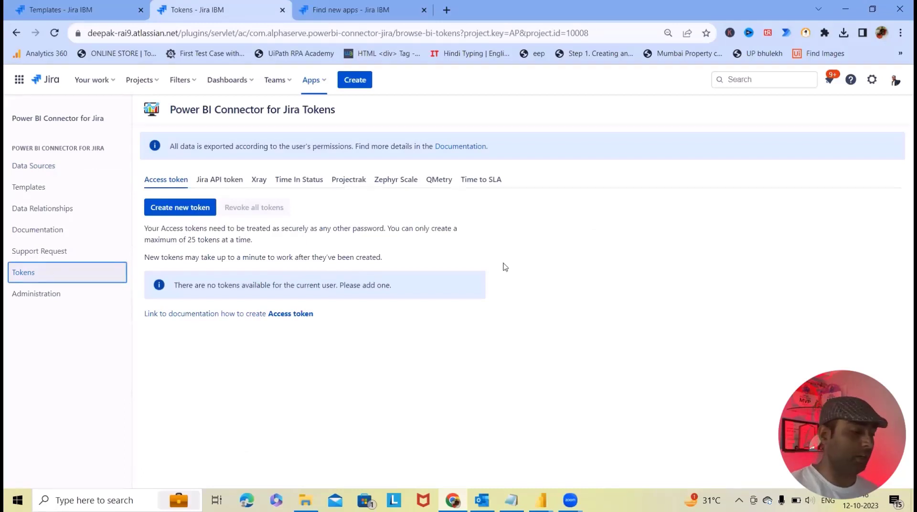
pyautogui.click(220, 180)
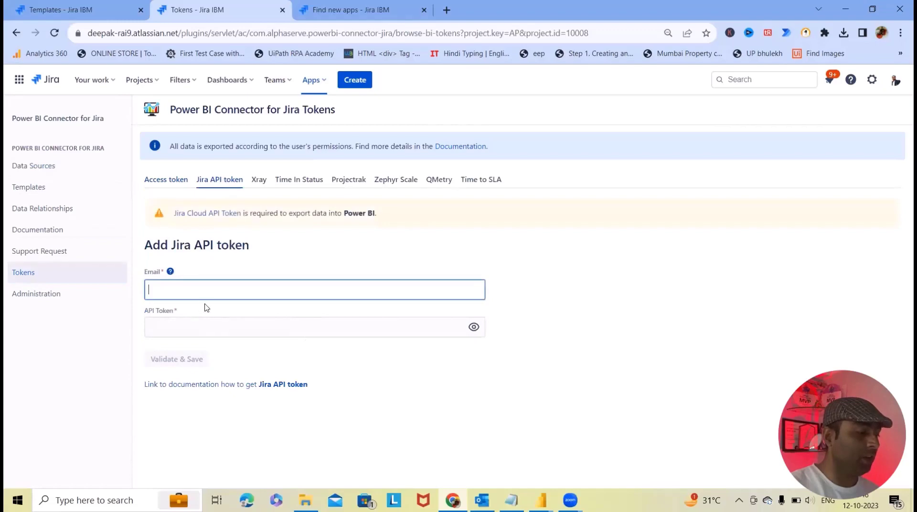
pyautogui.click(159, 184)
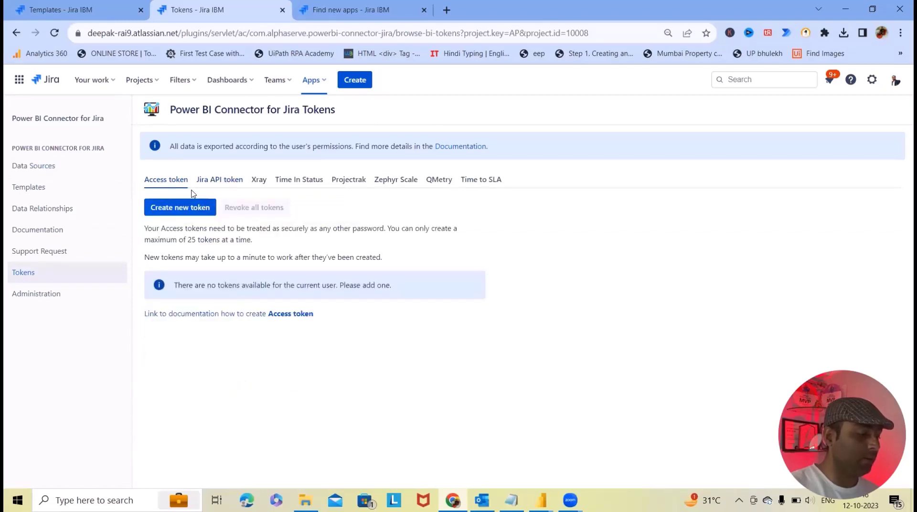
pyautogui.click(186, 207)
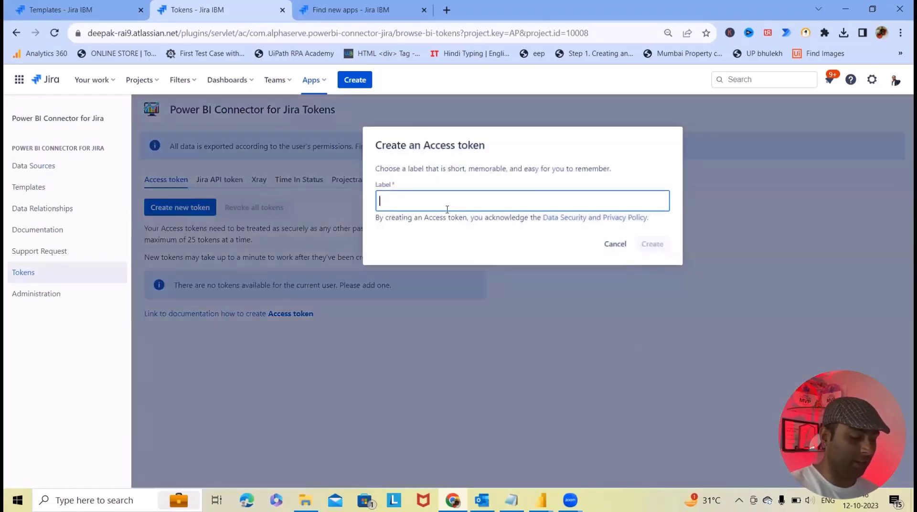
pyautogui.write('Power')
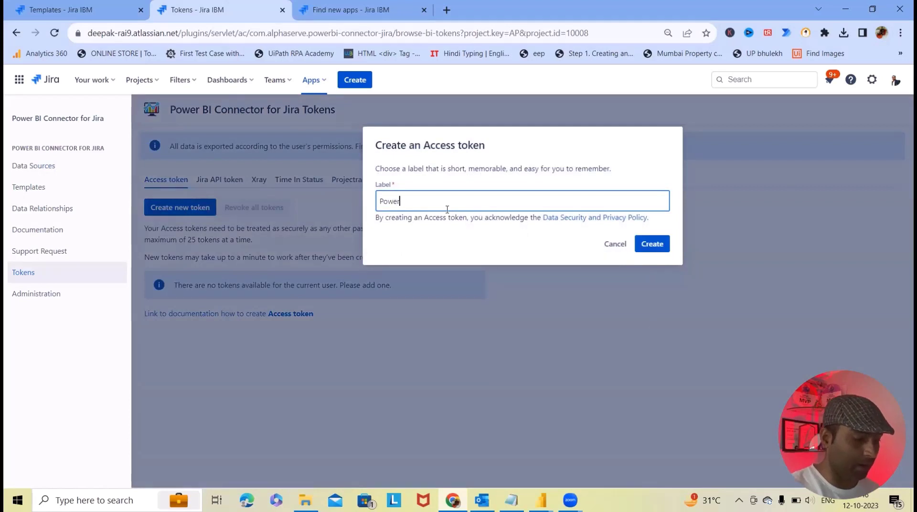
pyautogui.write(' BI')
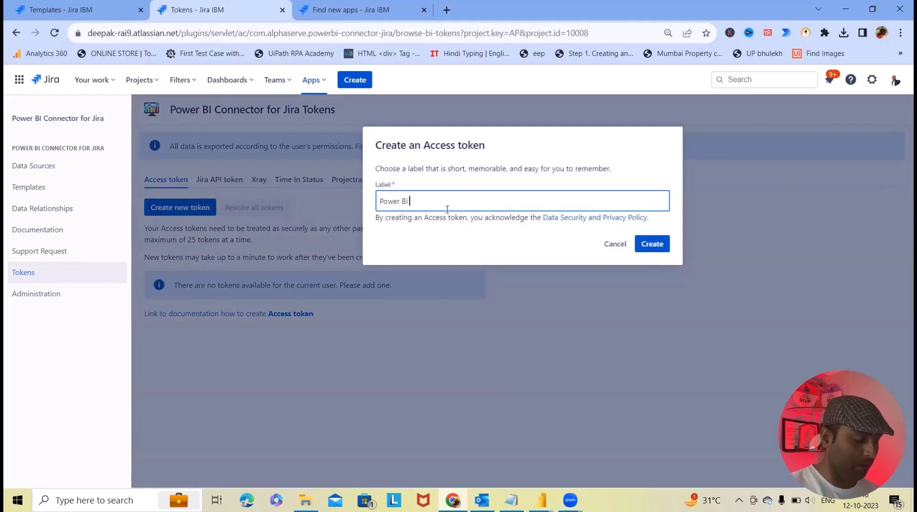
pyautogui.write(' for Jira')
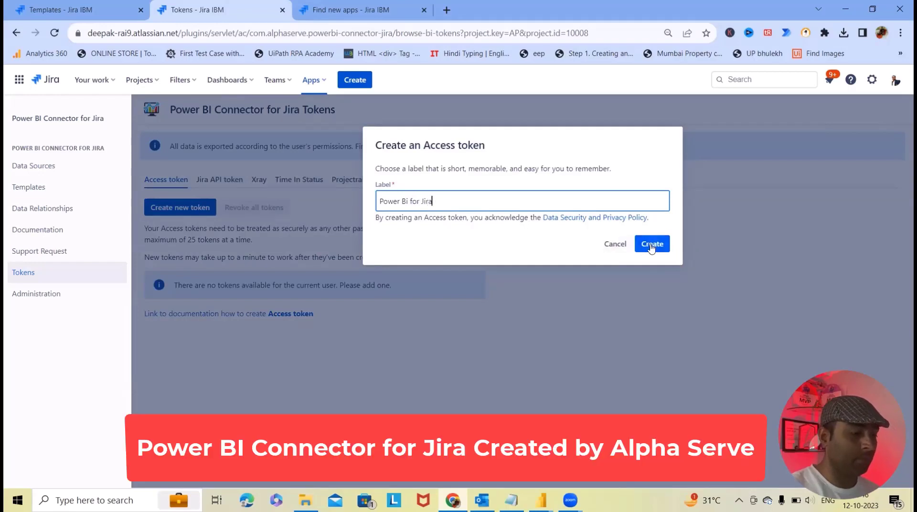
pyautogui.click(652, 244)
# Step: Copy the new token into Notepad over the old one, then close the token dialog
pyautogui.click(655, 238)
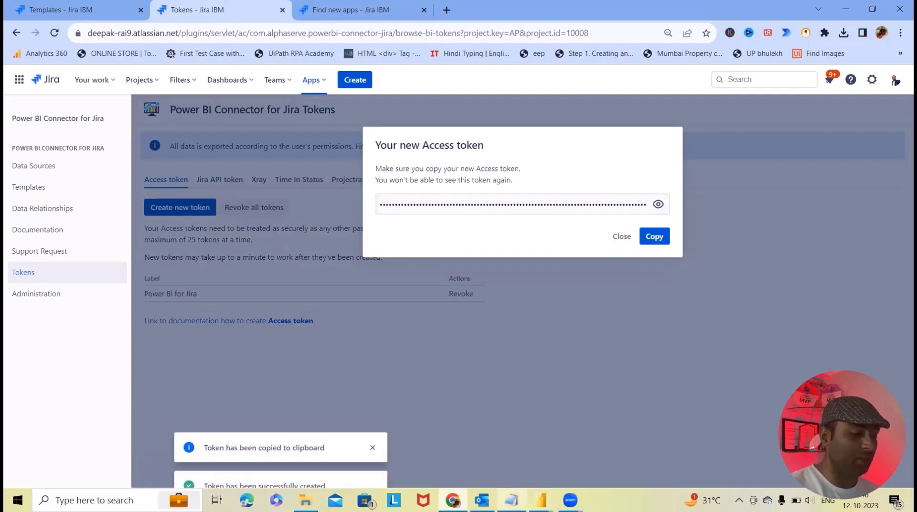
pyautogui.click(512, 456)
pyautogui.moveTo(480, 265); pyautogui.dragTo(300, 234)
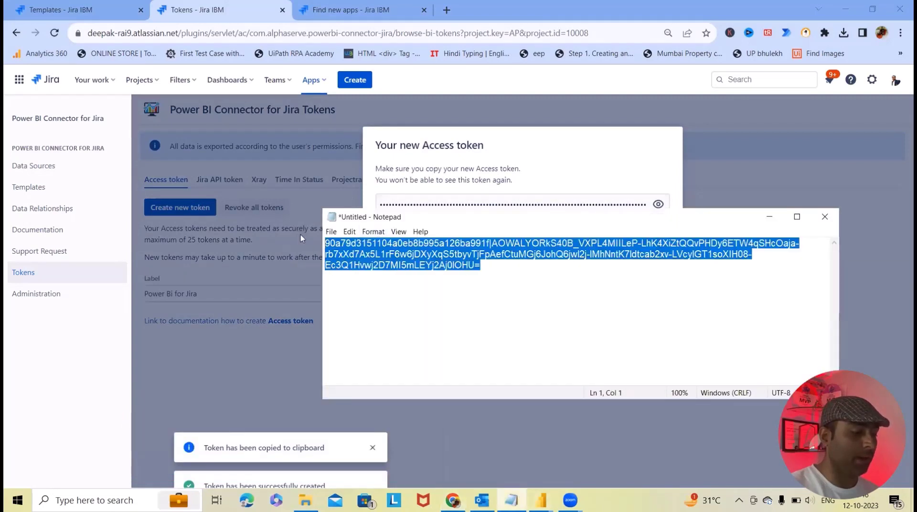
pyautogui.hotkey('ctrl', 'v')
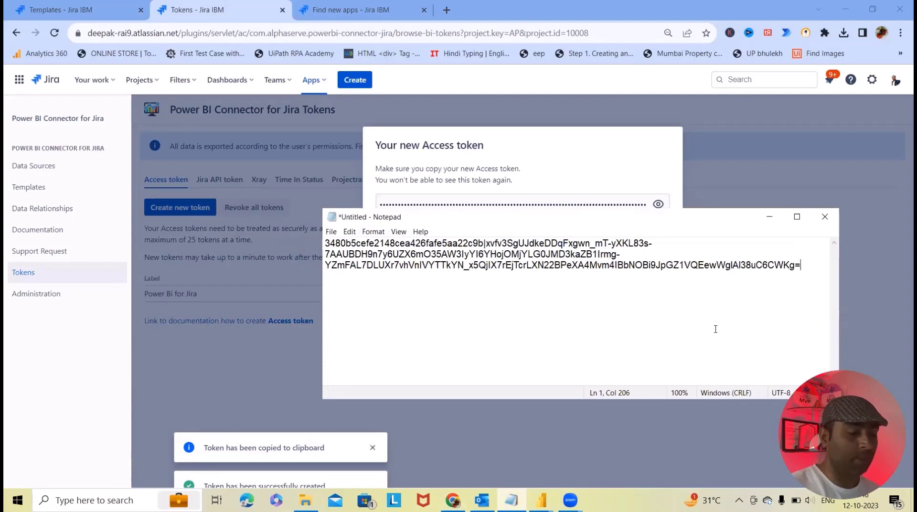
pyautogui.click(769, 219)
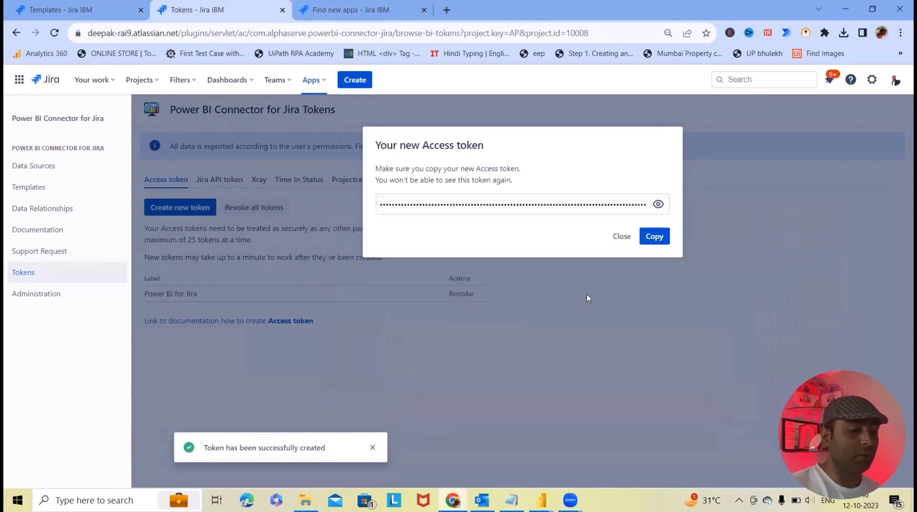
pyautogui.click(622, 236)
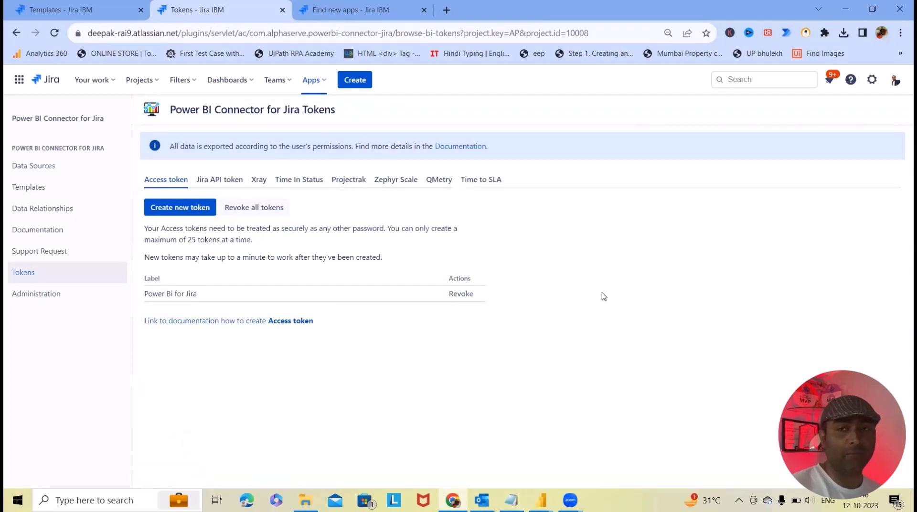
# Step: Go to Templates and scroll down to the Jira ITSM Issues Created Report card
pyautogui.click(42, 192)
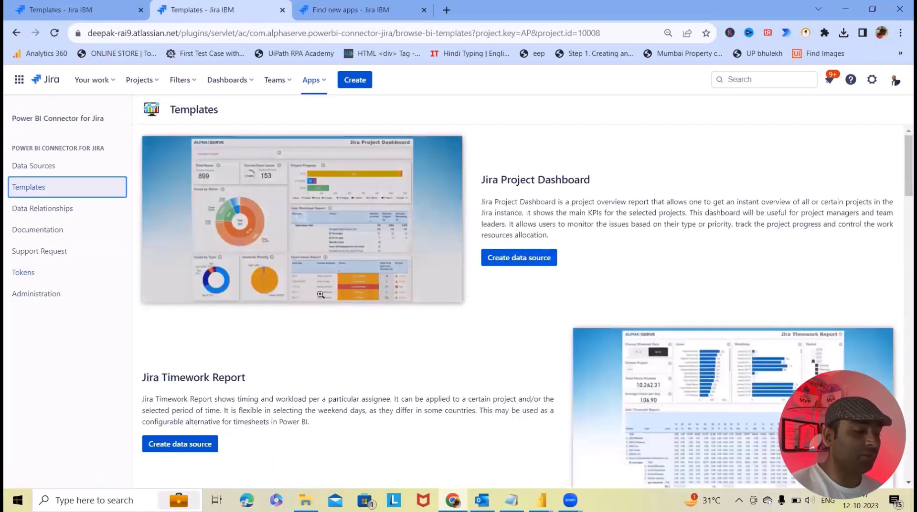
pyautogui.scroll(-1, 287, 315)
pyautogui.scroll(-9, 282, 305)
pyautogui.scroll(-15, 282, 318)
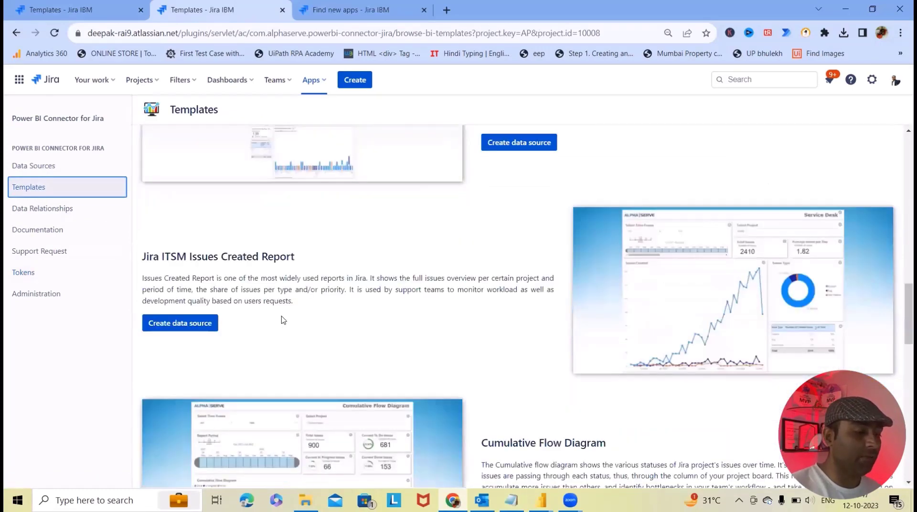
pyautogui.scroll(5, 327, 316)
pyautogui.scroll(20, 327, 315)
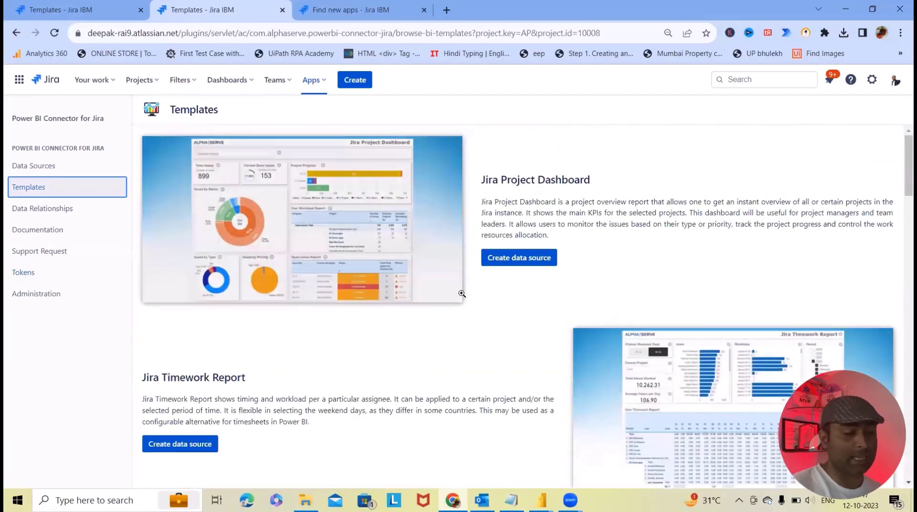
pyautogui.scroll(-4, 454, 302)
pyautogui.scroll(4, 376, 295)
pyautogui.scroll(-8, 378, 298)
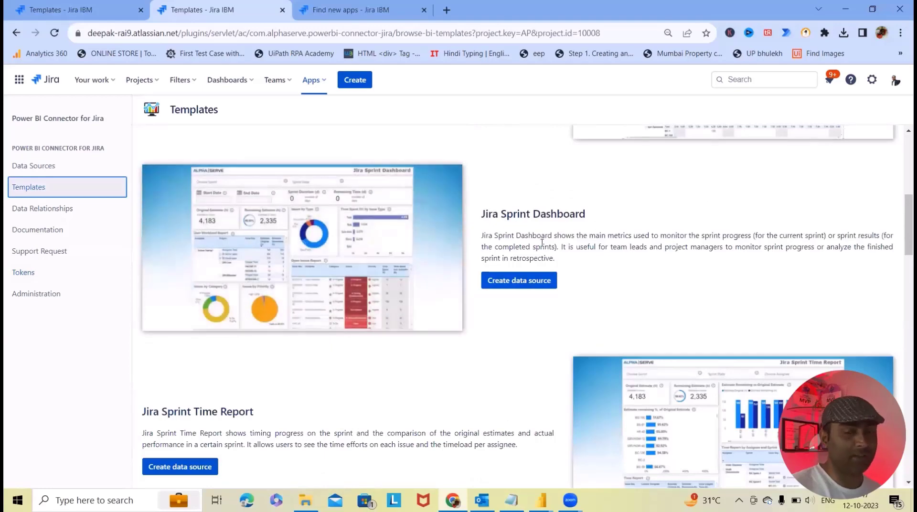
pyautogui.scroll(4, 523, 221)
pyautogui.scroll(-5, 534, 254)
pyautogui.scroll(-5, 321, 238)
pyautogui.scroll(3, 319, 230)
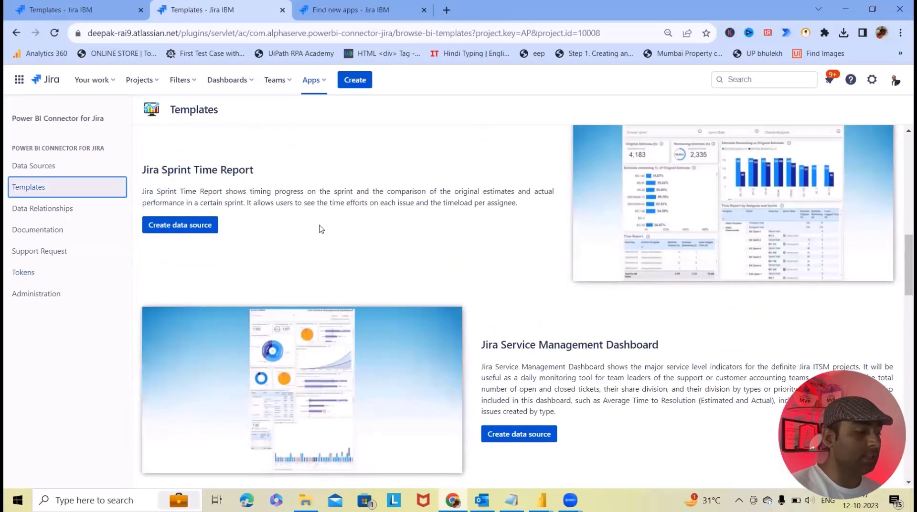
pyautogui.scroll(-6, 360, 246)
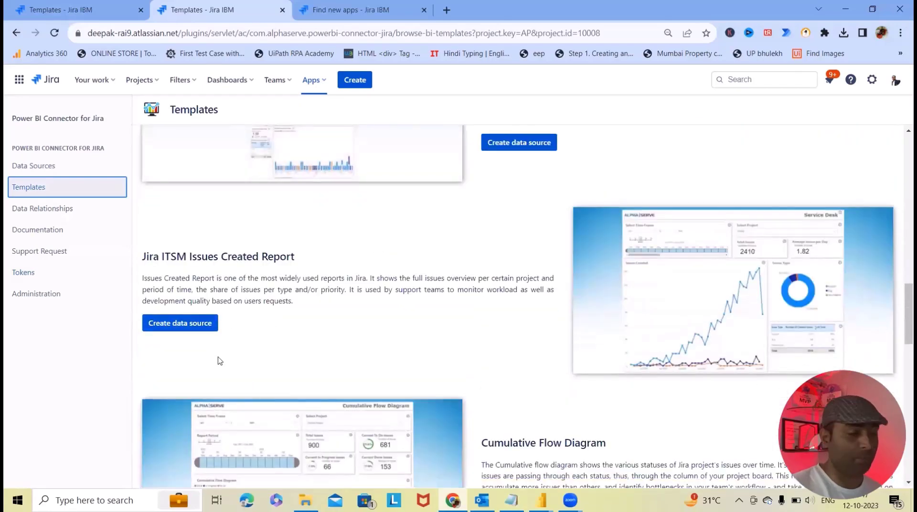
# Step: Create a data source from the ITSM Issues Created Report template with Projects set to ITSM project (IP)
pyautogui.click(190, 322)
pyautogui.scroll(-2, 447, 267)
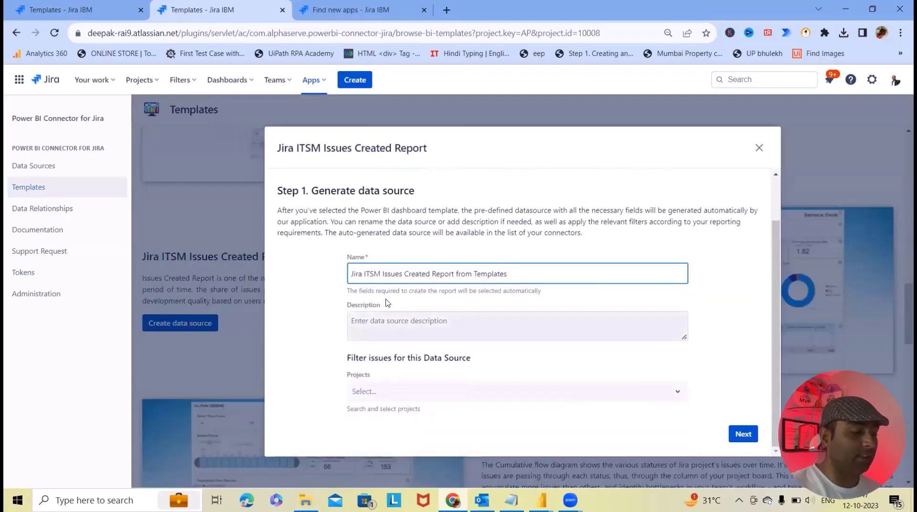
pyautogui.click(399, 395)
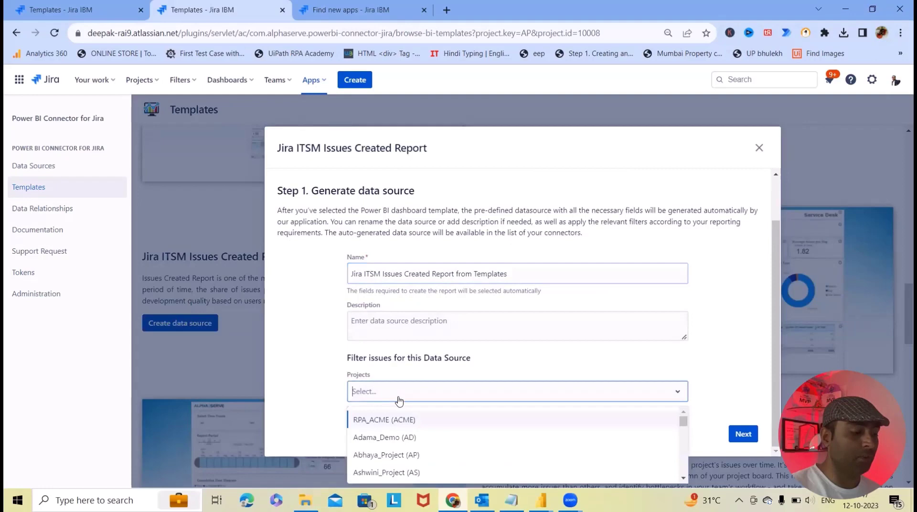
pyautogui.scroll(-4, 440, 433)
pyautogui.scroll(1, 446, 442)
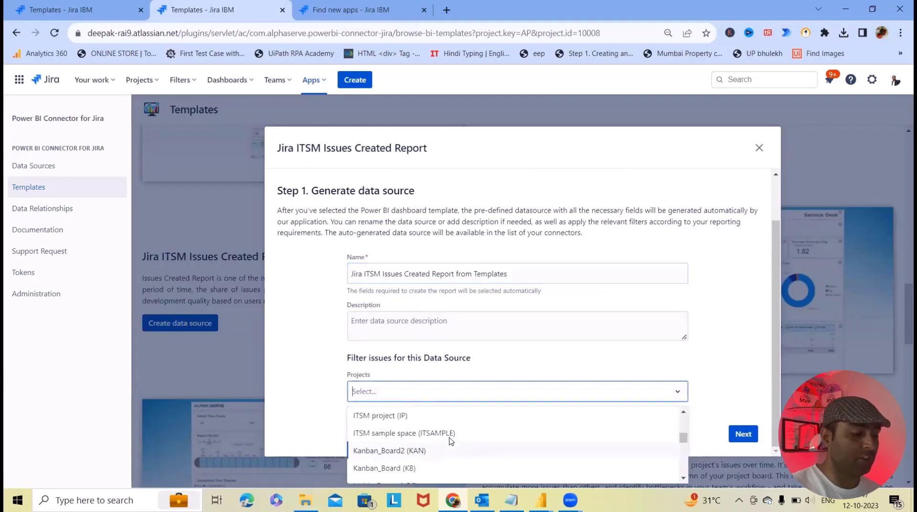
pyautogui.scroll(-6, 440, 444)
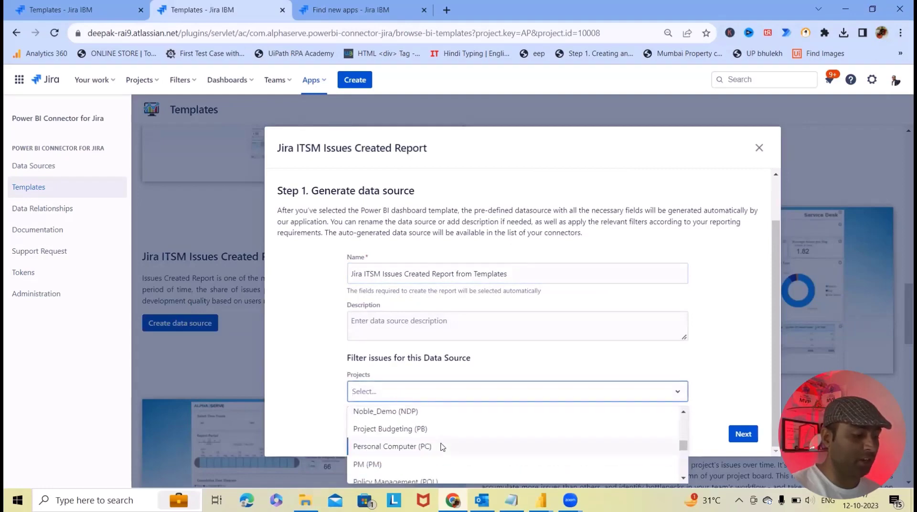
pyautogui.scroll(-1, 443, 443)
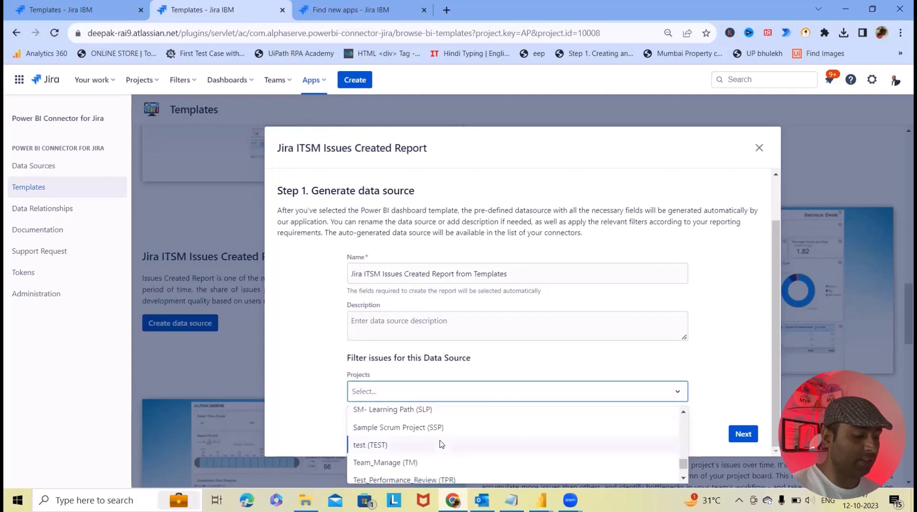
pyautogui.scroll(-1, 440, 449)
pyautogui.scroll(6, 444, 449)
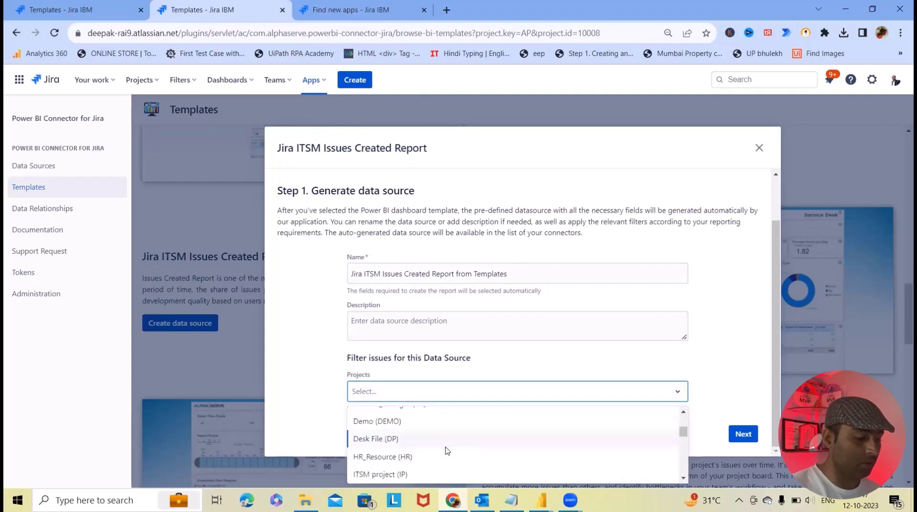
pyautogui.scroll(-1, 446, 448)
pyautogui.click(389, 415)
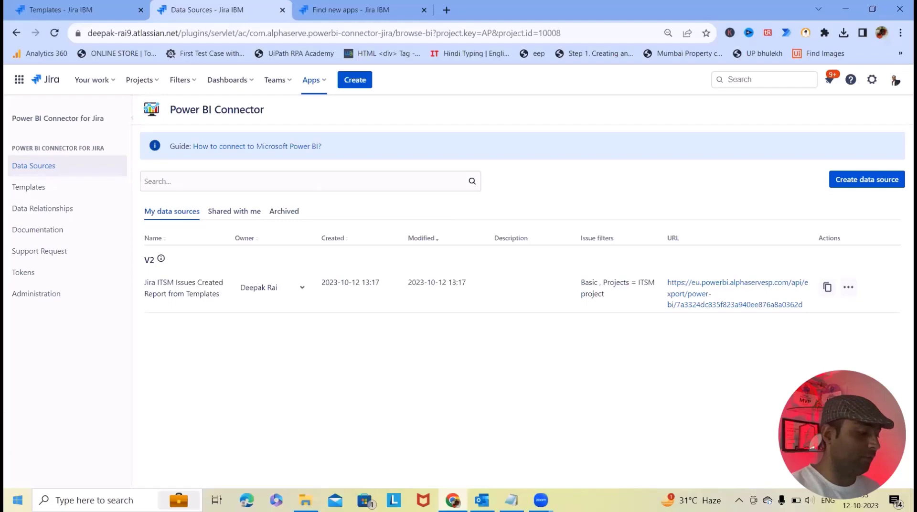
# Step: Launch Power BI Desktop from the Start search
pyautogui.click(18, 499)
pyautogui.write('po')
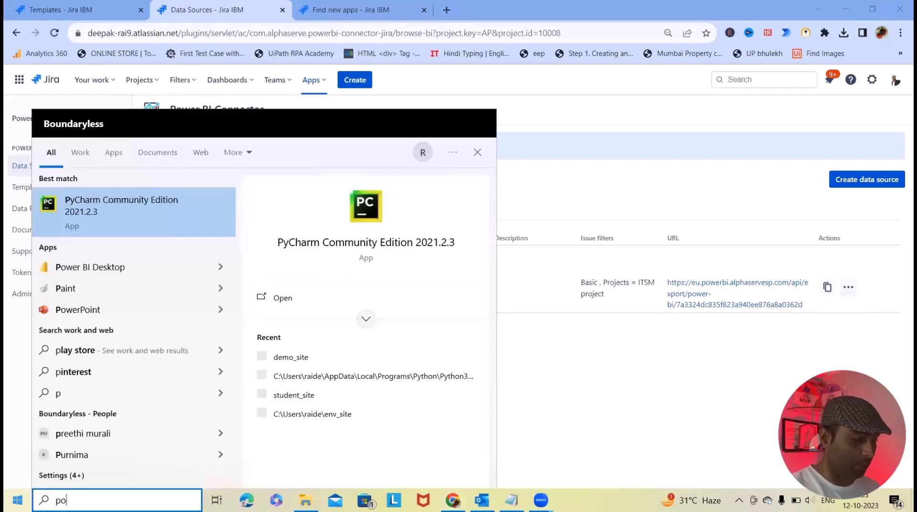
pyautogui.press('Return')
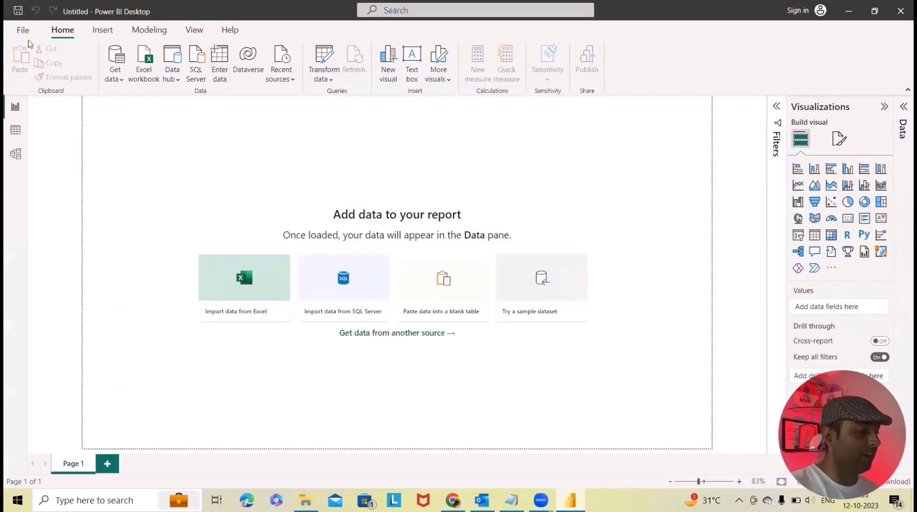
# Step: Import the Jira ITSM Issues Created Report .pbit file as a Power BI template
pyautogui.click(24, 31)
pyautogui.click(39, 150)
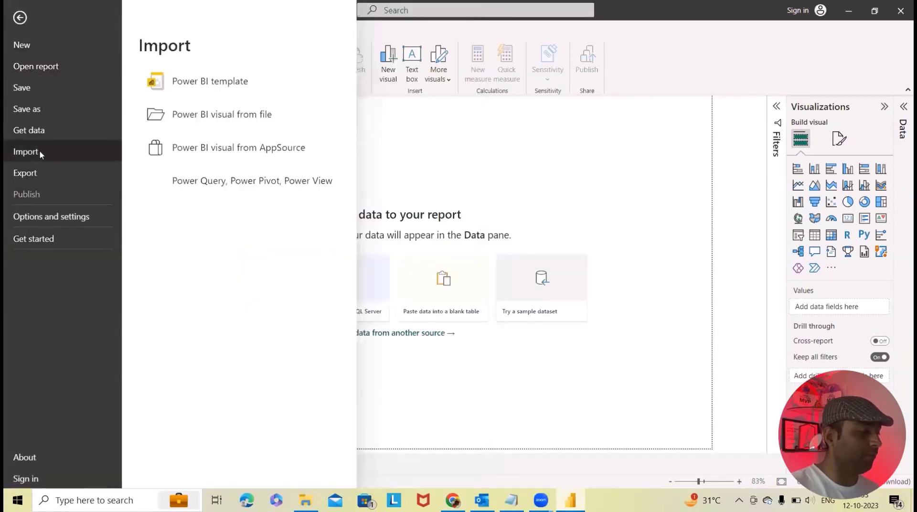
pyautogui.click(236, 87)
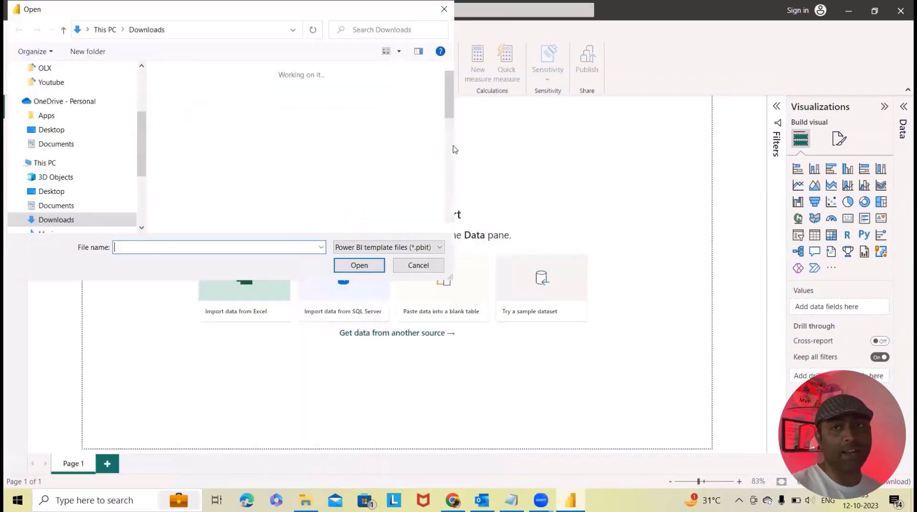
pyautogui.click(181, 135)
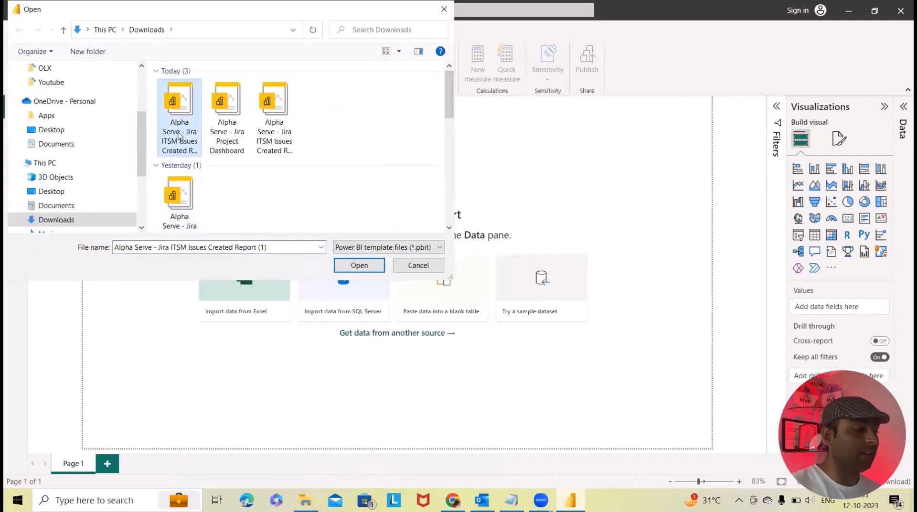
pyautogui.click(358, 265)
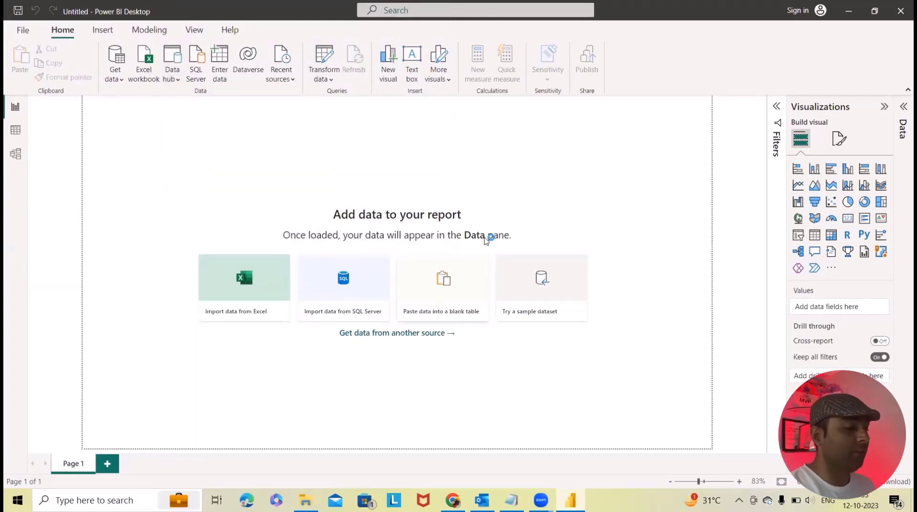
pyautogui.click(340, 244)
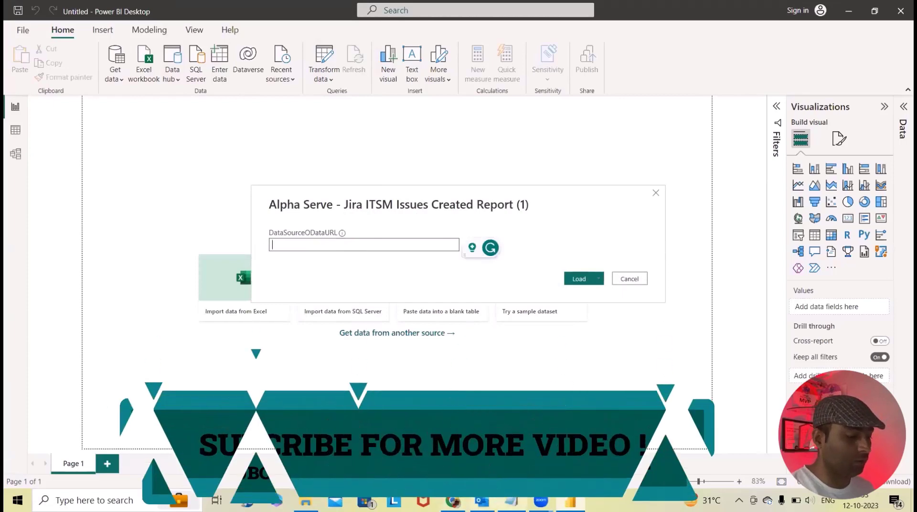
# Step: Copy the new data source URL from Jira into DataSourceODataURL and load the template
pyautogui.hotkey('alt', 'Tab')
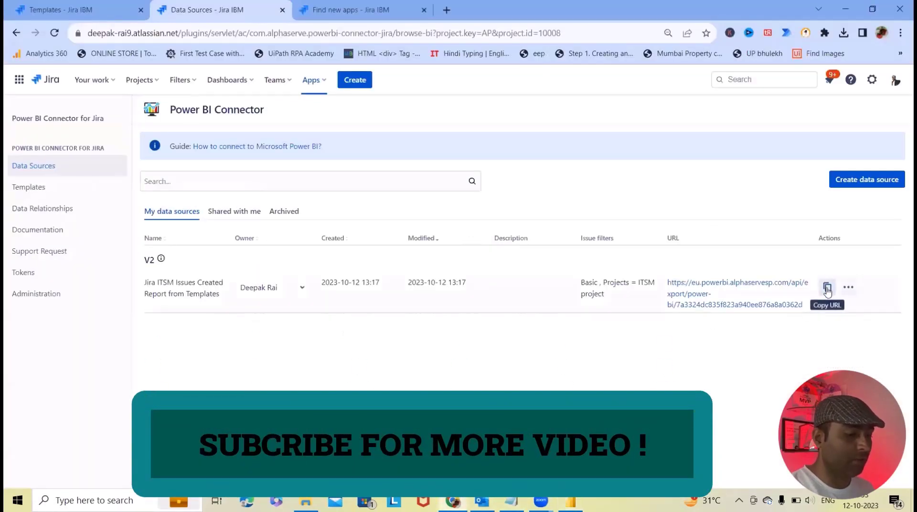
pyautogui.click(828, 288)
pyautogui.hotkey('alt', 'Tab')
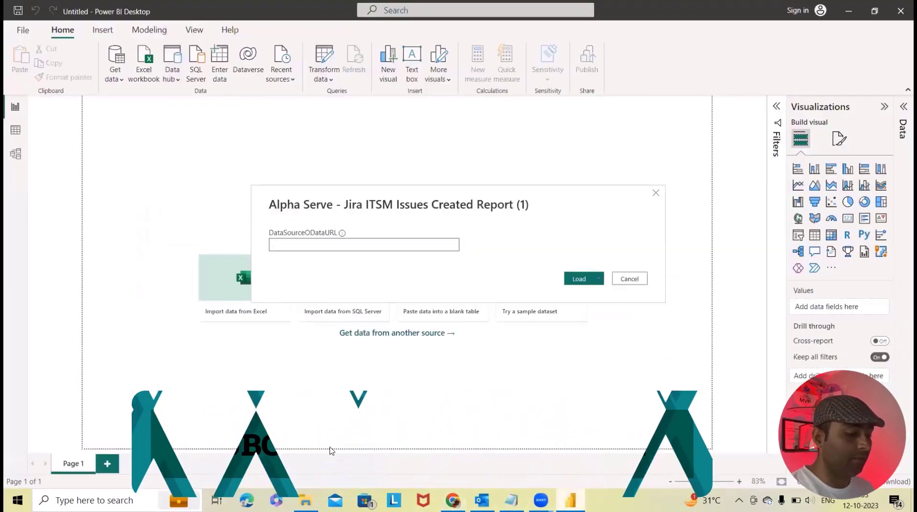
pyautogui.hotkey('ctrl', 'v')
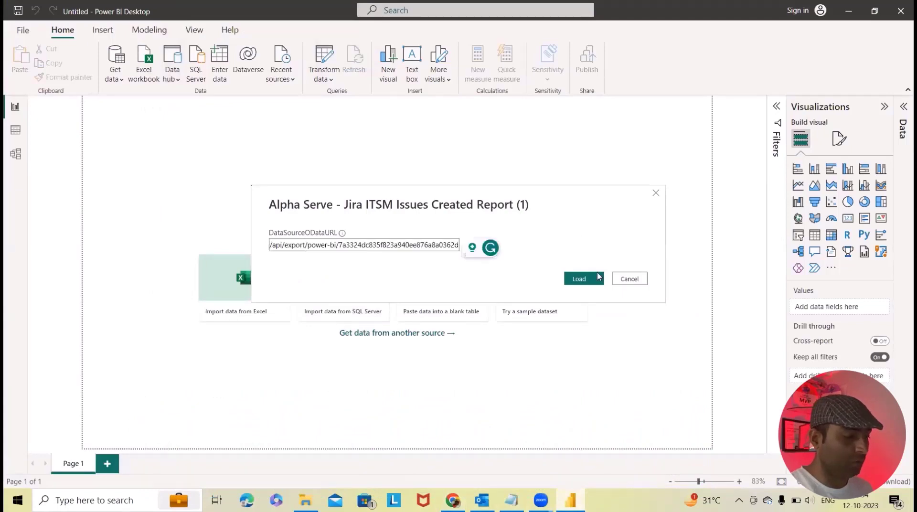
pyautogui.click(579, 279)
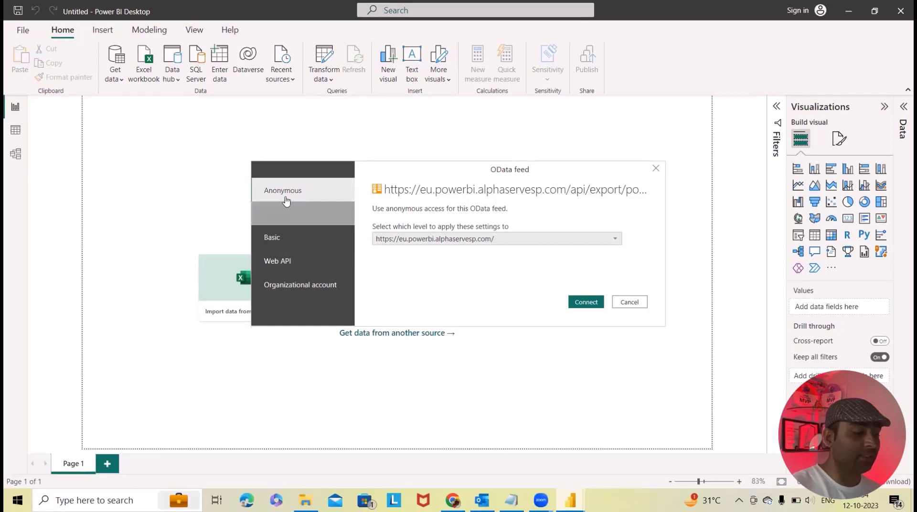
# Step: Choose Basic authentication for the OData feed and enter the account user name
pyautogui.click(296, 216)
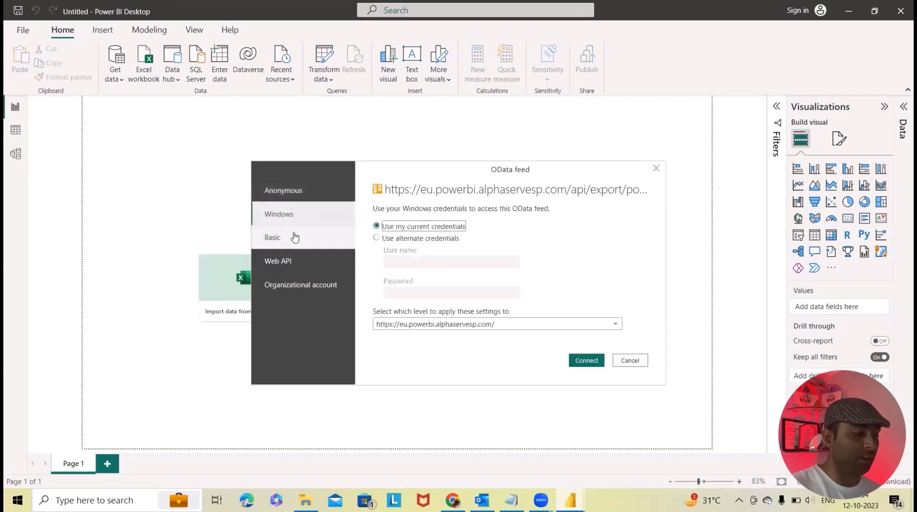
pyautogui.click(293, 239)
pyautogui.click(407, 222)
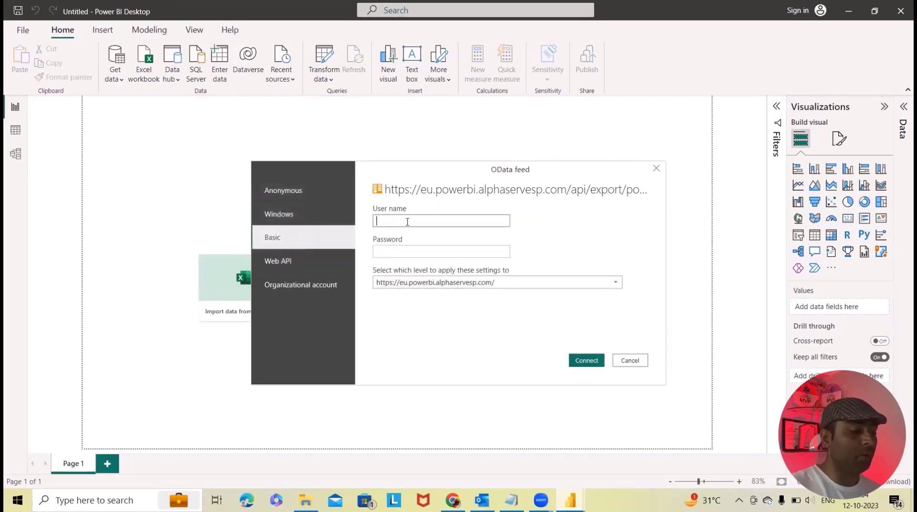
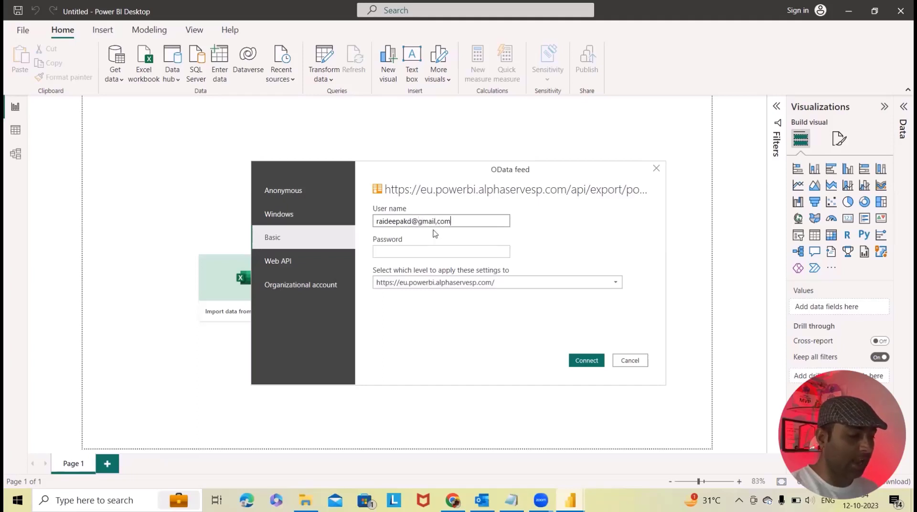
pyautogui.press('Tab')
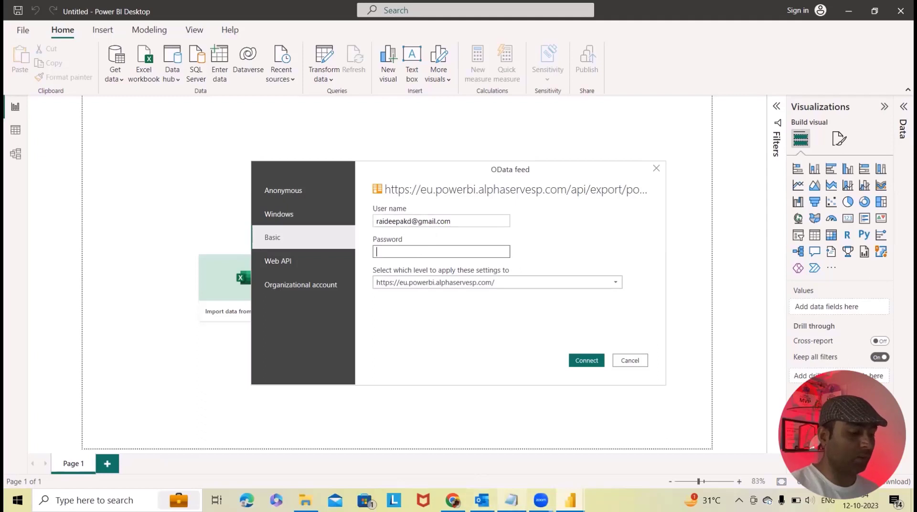
# Step: Paste the API token saved in Notepad as the password and connect
pyautogui.hotkey('alt', 'Tab')
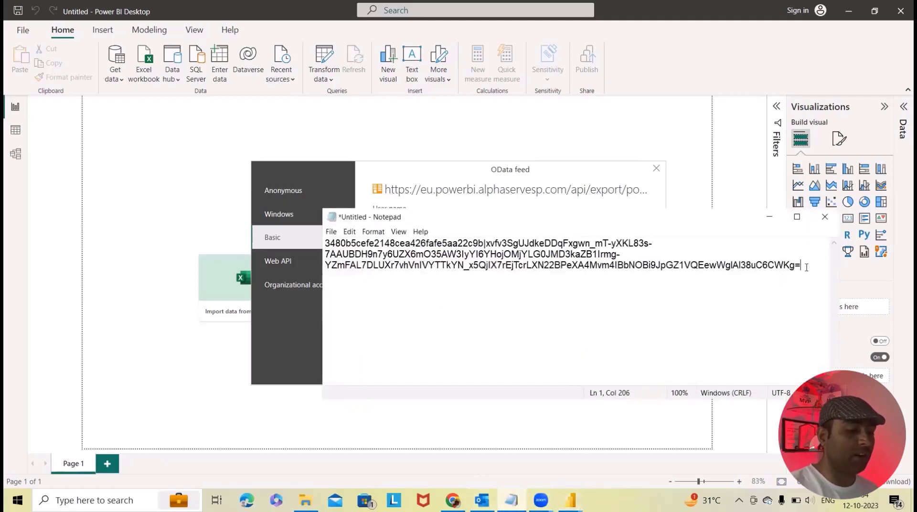
pyautogui.moveTo(804, 264); pyautogui.dragTo(306, 239)
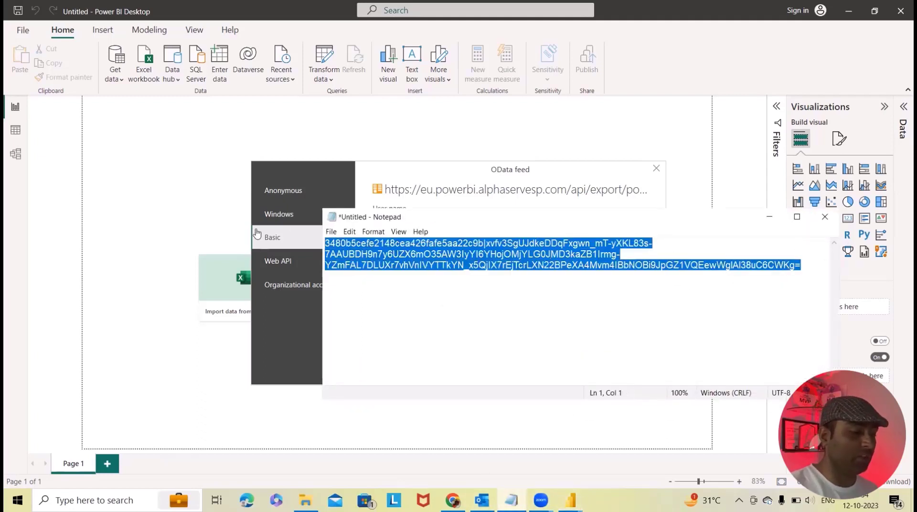
pyautogui.hotkey('ctrl', 'c')
pyautogui.hotkey('alt', 'Tab')
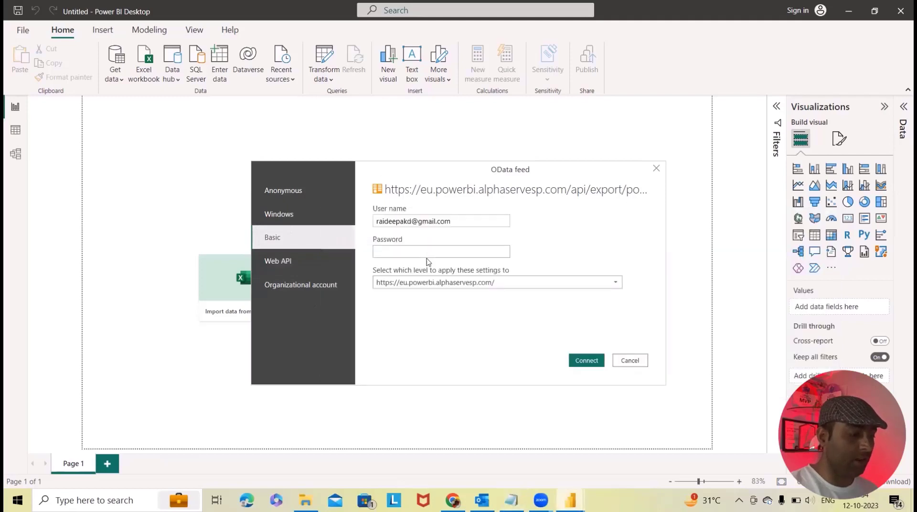
pyautogui.hotkey('ctrl', 'v')
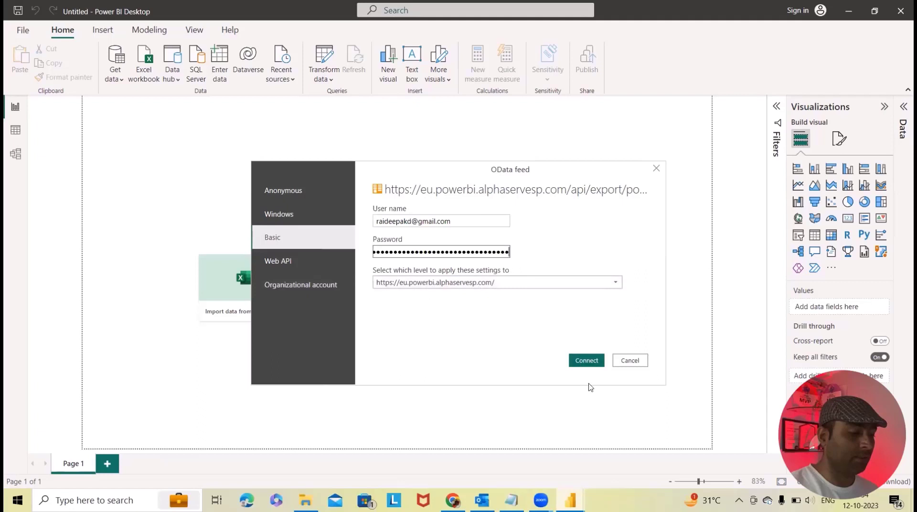
pyautogui.click(585, 362)
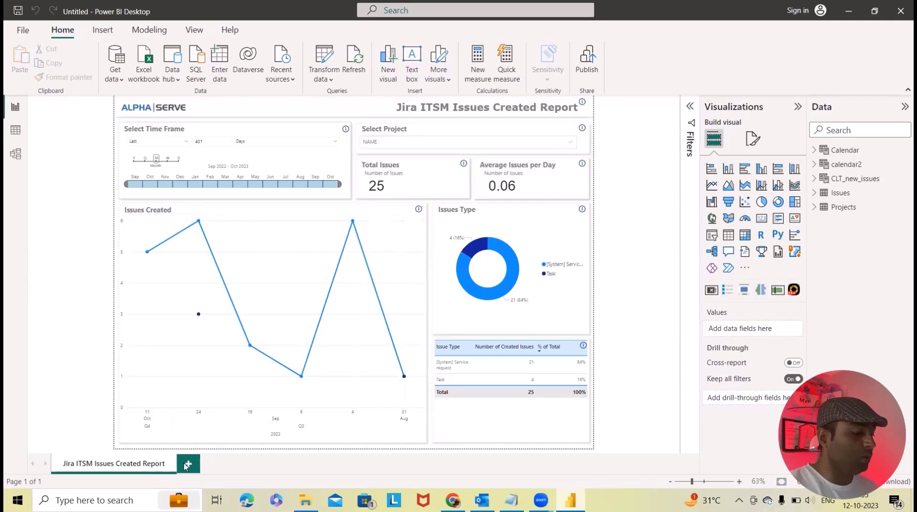
# Step: Add a blank Page 1 beside the loaded Jira ITSM Issues Created Report page
pyautogui.click(186, 466)
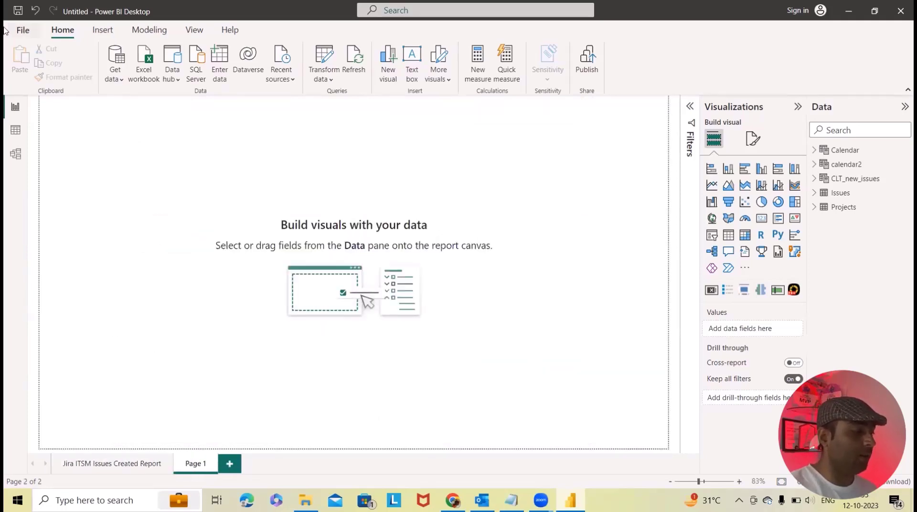
# Step: Try importing the Alpha Serve - Jira Project Dashboard .pbit, then return to the Jira connector in Chrome
pyautogui.click(22, 31)
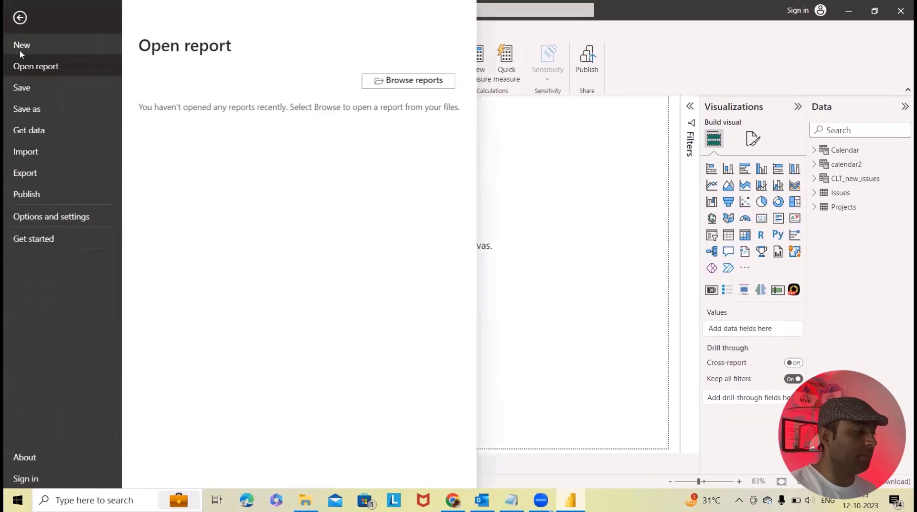
pyautogui.click(46, 158)
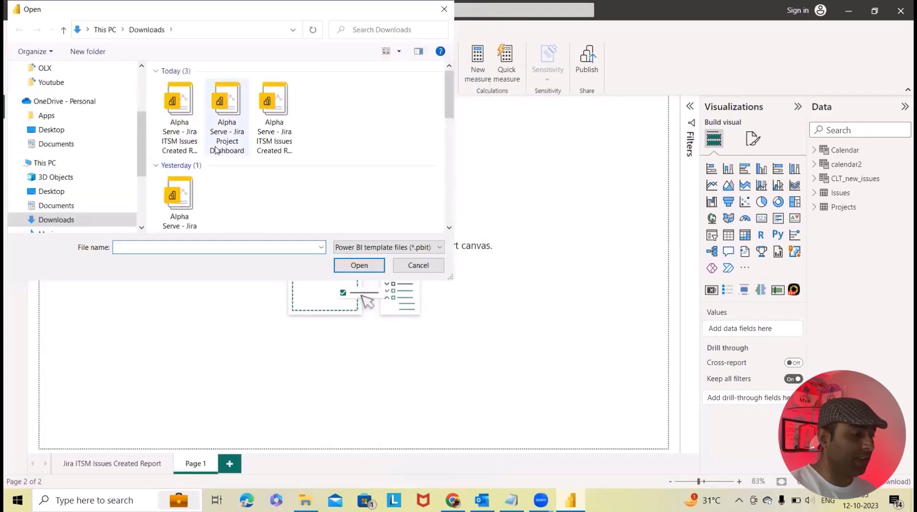
pyautogui.click(228, 146)
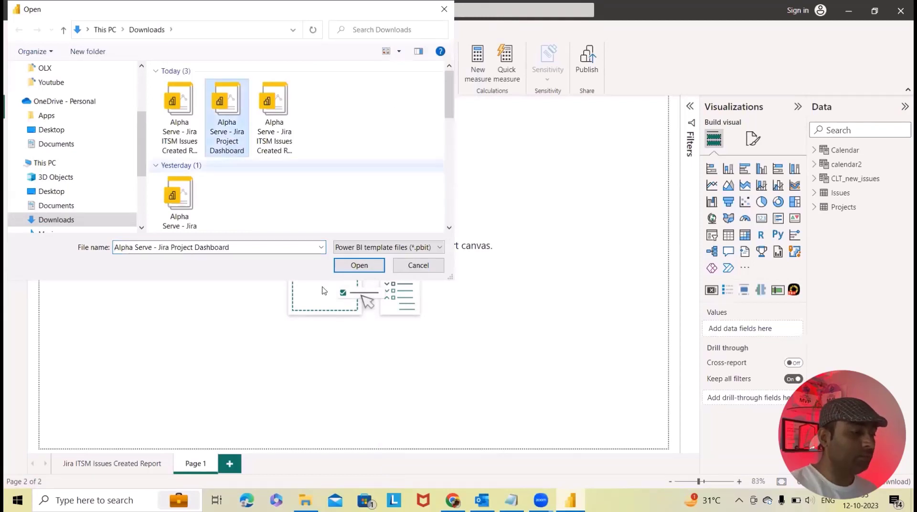
pyautogui.click(340, 267)
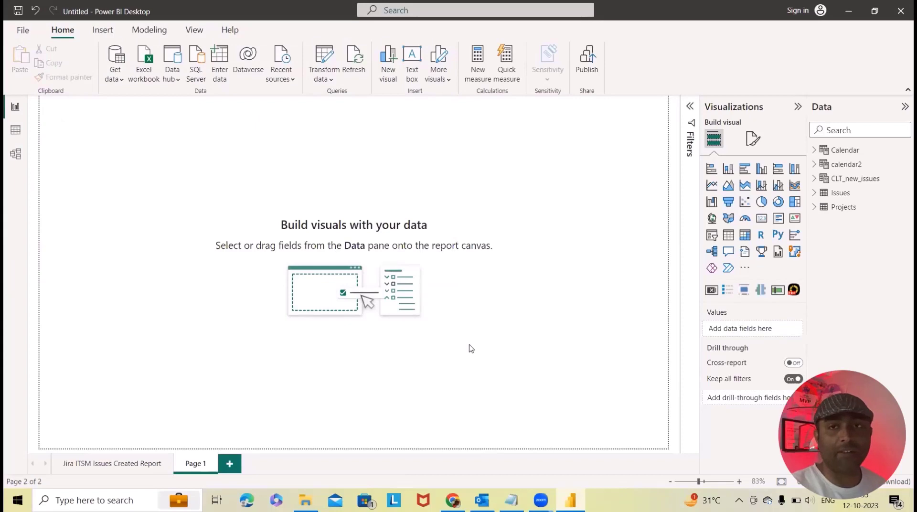
pyautogui.click(453, 501)
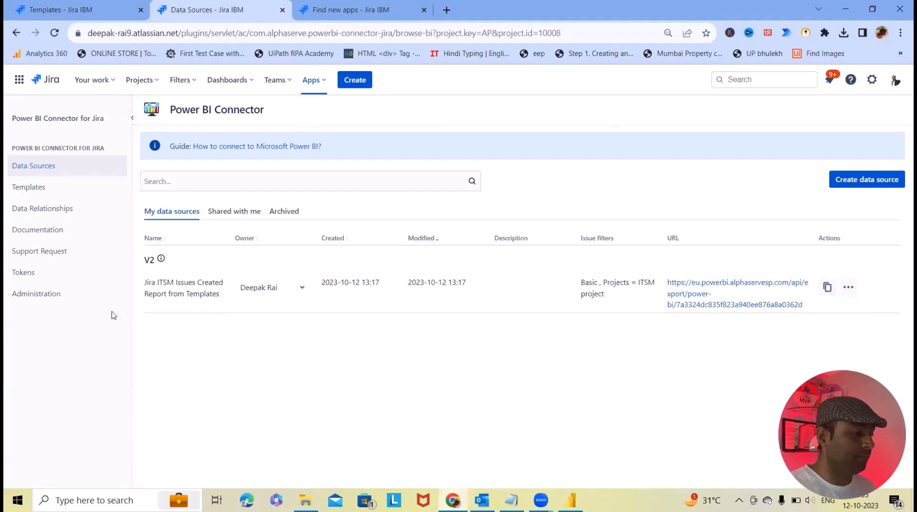
# Step: Create a Jira Project Dashboard template data source limited to Abhaya_Project and copy its URL
pyautogui.click(30, 192)
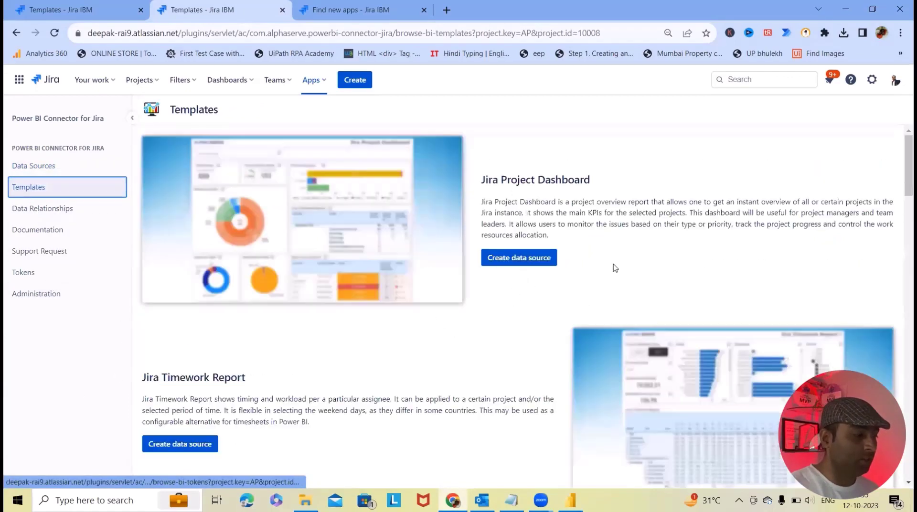
pyautogui.click(532, 258)
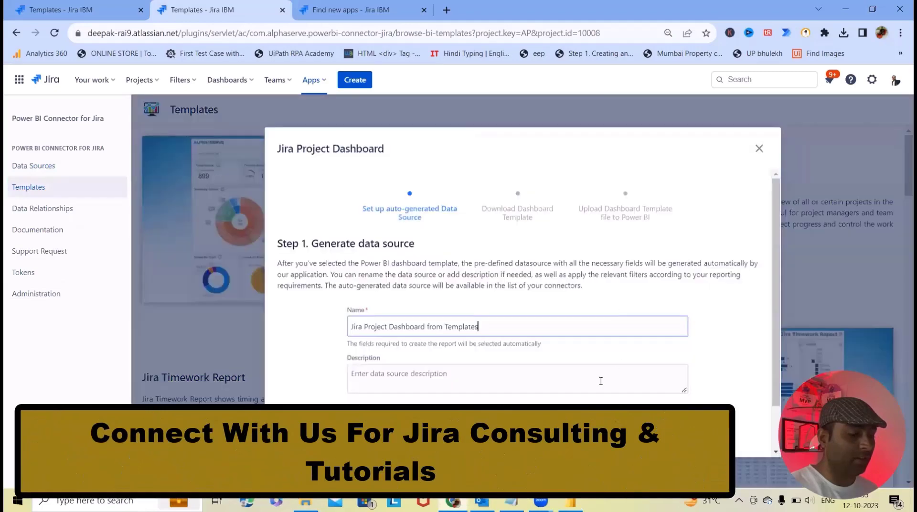
pyautogui.click(615, 398)
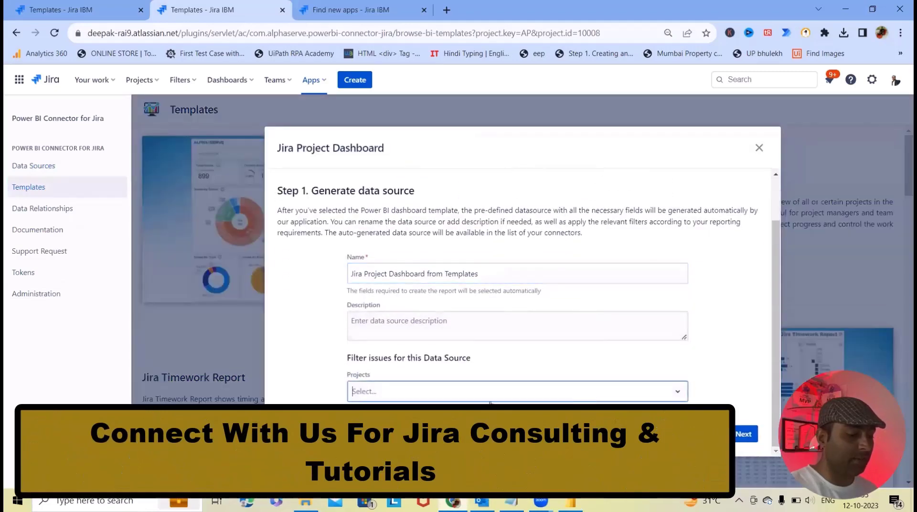
pyautogui.click(413, 455)
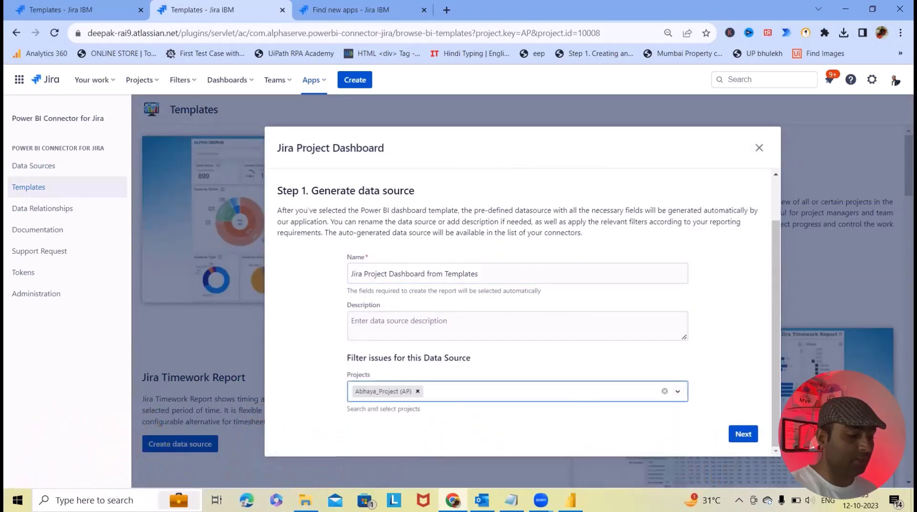
pyautogui.click(744, 434)
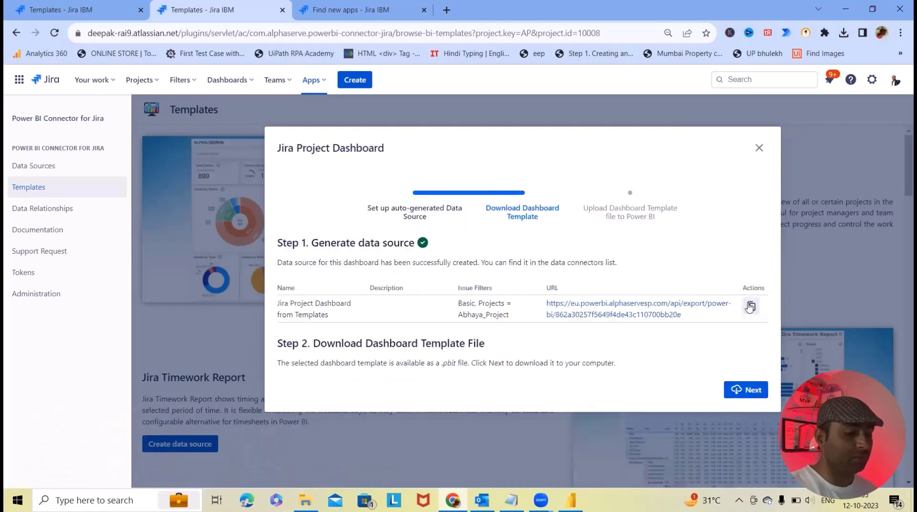
pyautogui.click(752, 307)
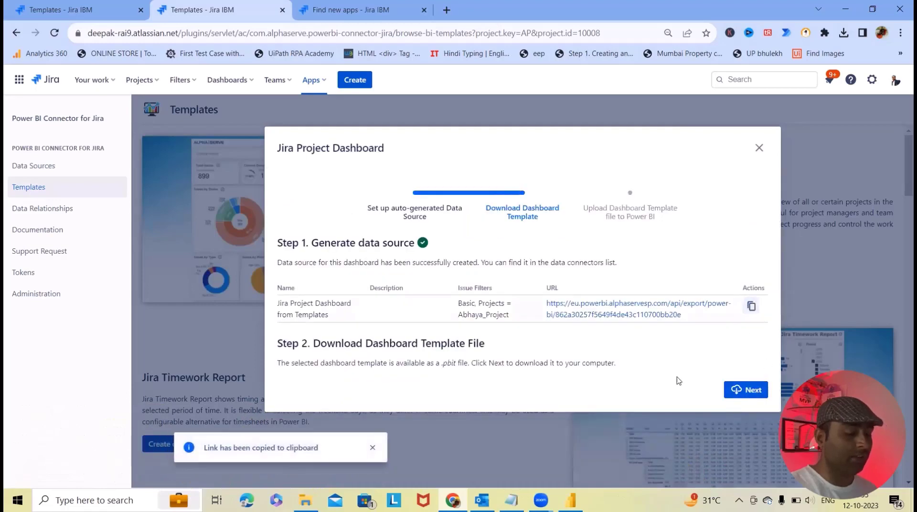
pyautogui.click(759, 147)
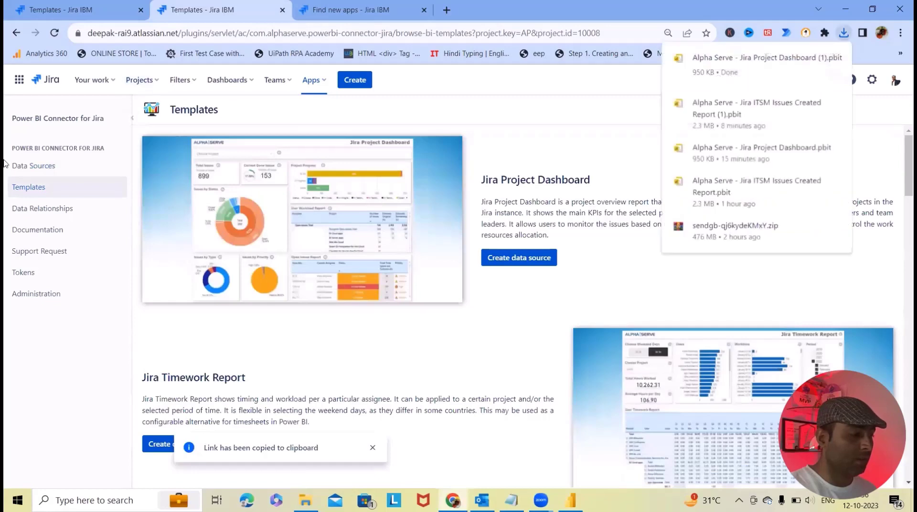
pyautogui.click(47, 171)
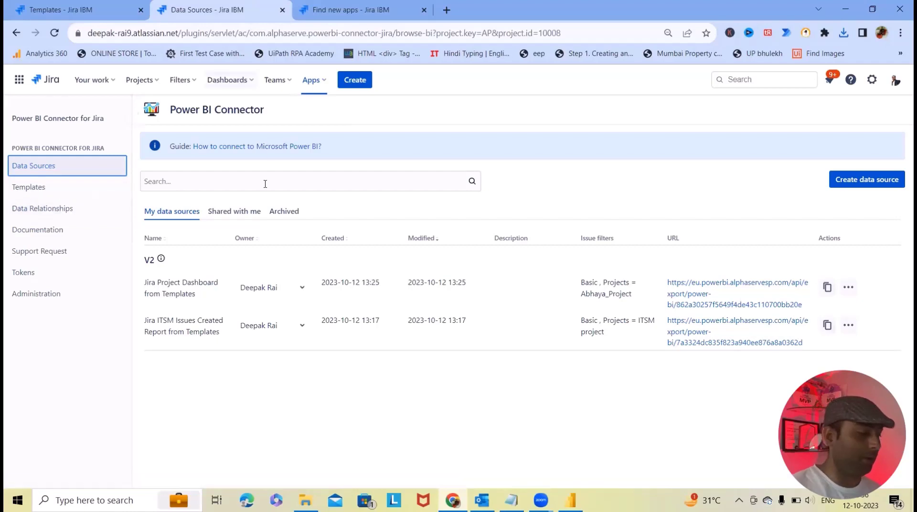
# Step: Create the Jira Timework Report data source for Abhaya_Project and download its .pbit
pyautogui.click(37, 187)
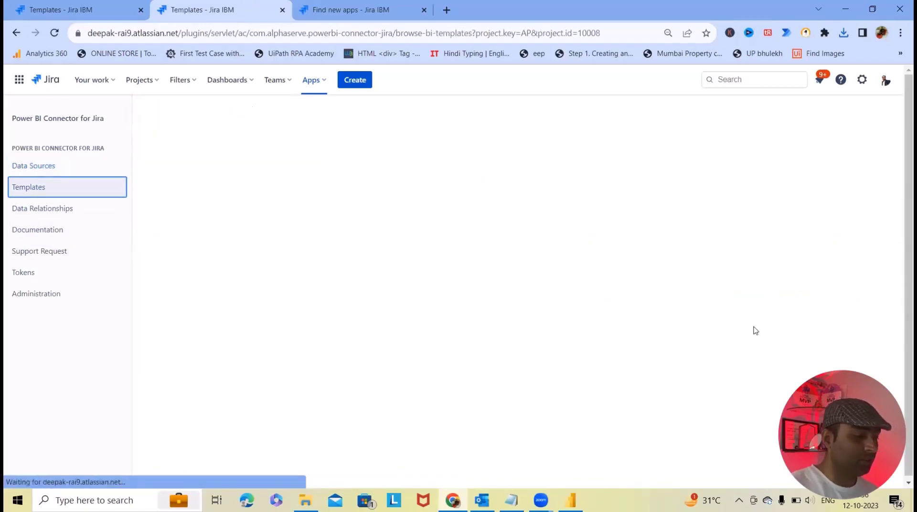
pyautogui.scroll(-4, 296, 285)
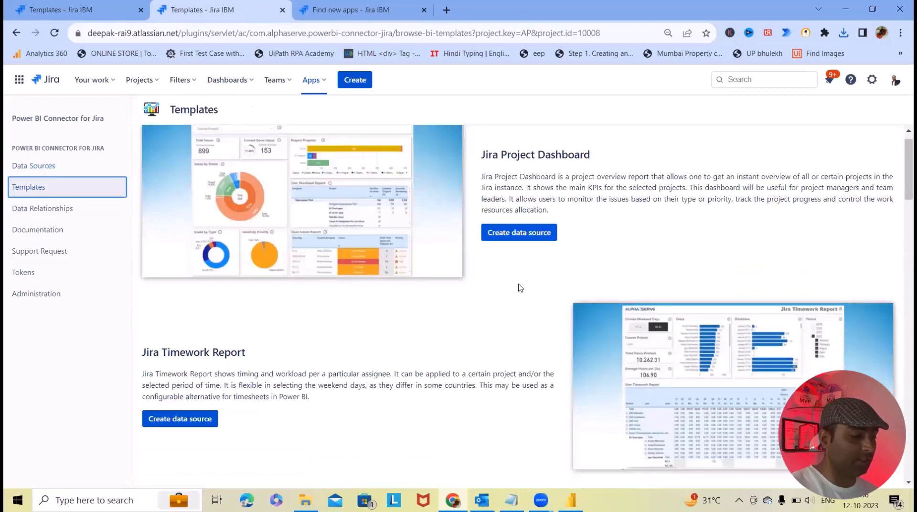
pyautogui.scroll(-3, 282, 279)
pyautogui.scroll(1, 285, 269)
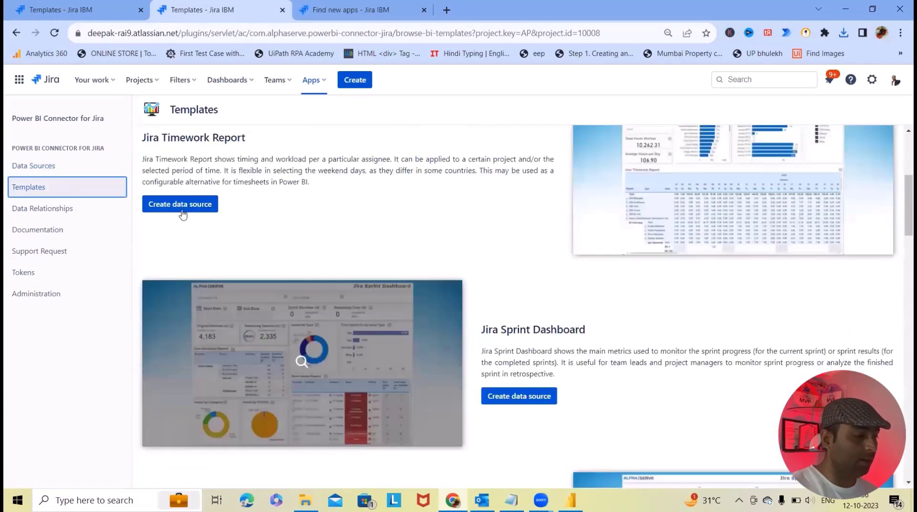
pyautogui.click(182, 209)
pyautogui.scroll(-1, 539, 363)
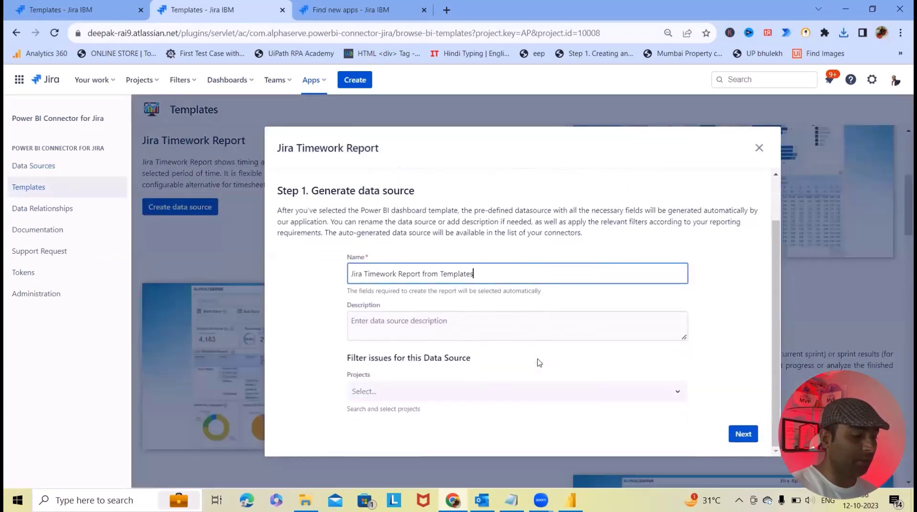
pyautogui.click(587, 392)
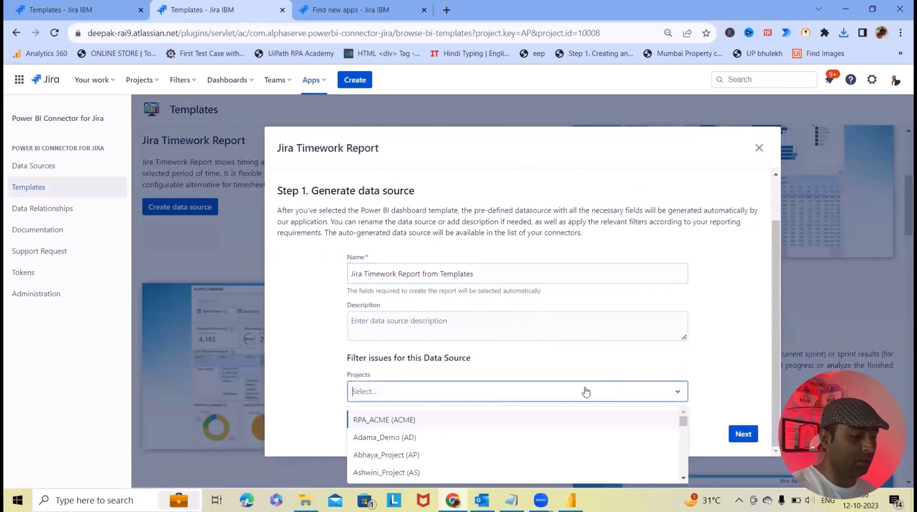
pyautogui.click(373, 455)
pyautogui.click(744, 436)
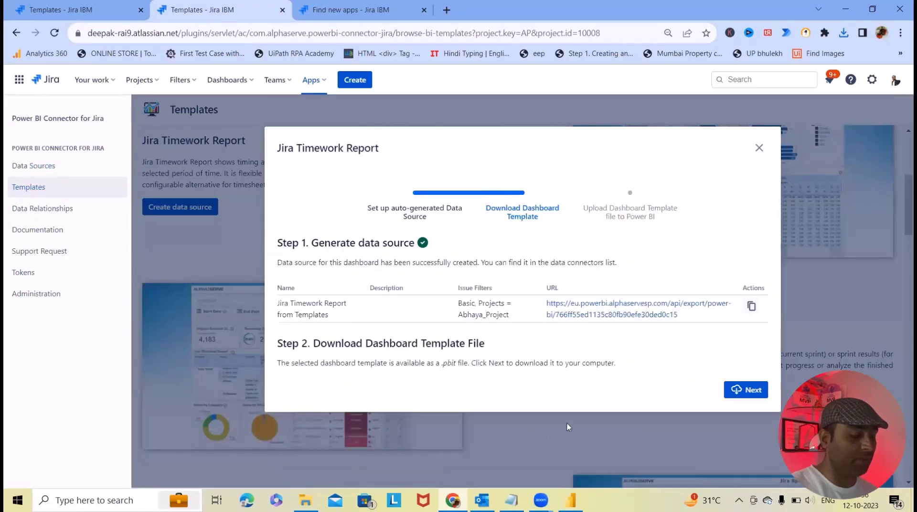
pyautogui.click(747, 391)
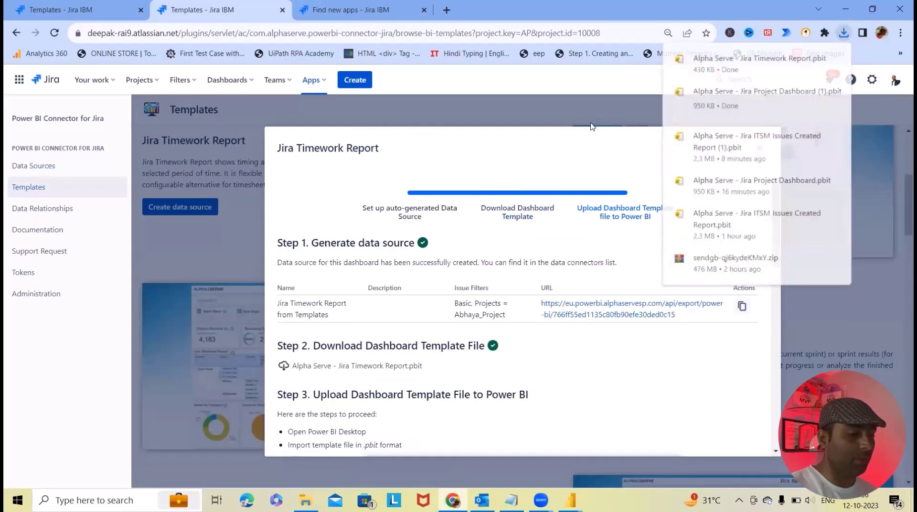
pyautogui.press('Escape')
# Step: Start data source setups for the Sprint Time, Service Management and Cumulative Flow templates
pyautogui.scroll(-5, 420, 280)
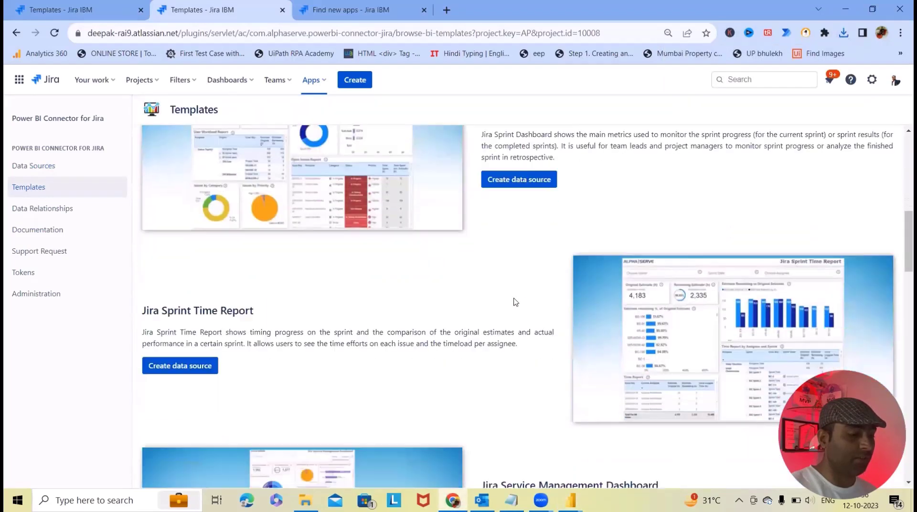
pyautogui.scroll(-2, 203, 298)
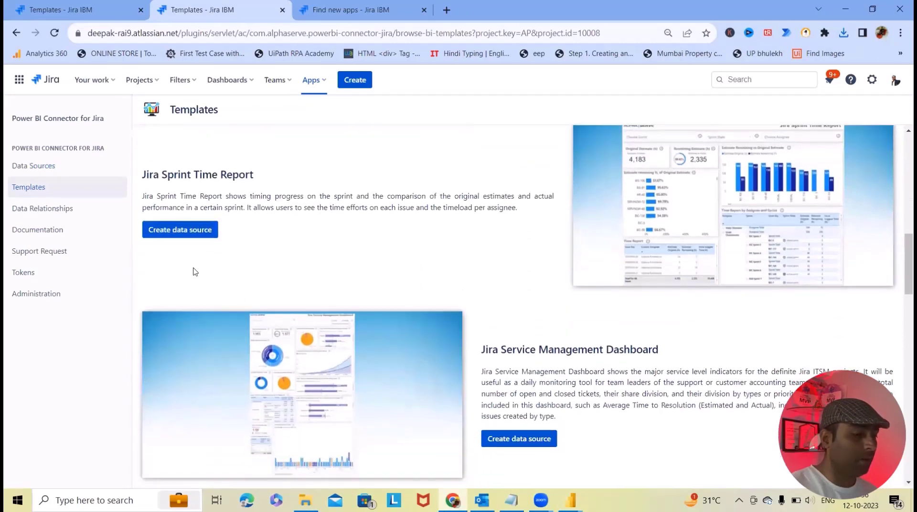
pyautogui.click(180, 229)
pyautogui.press('Escape')
pyautogui.scroll(-5, 501, 236)
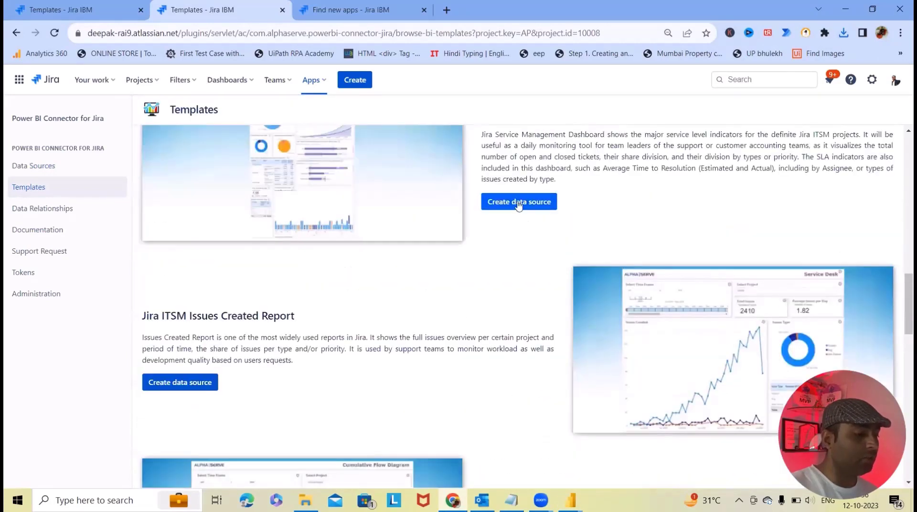
pyautogui.scroll(2, 519, 202)
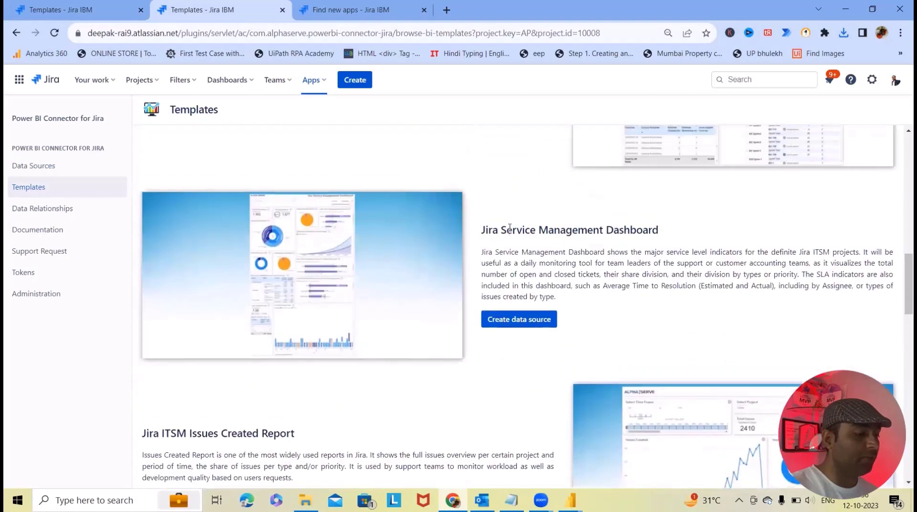
pyautogui.click(525, 321)
pyautogui.scroll(-1, 415, 406)
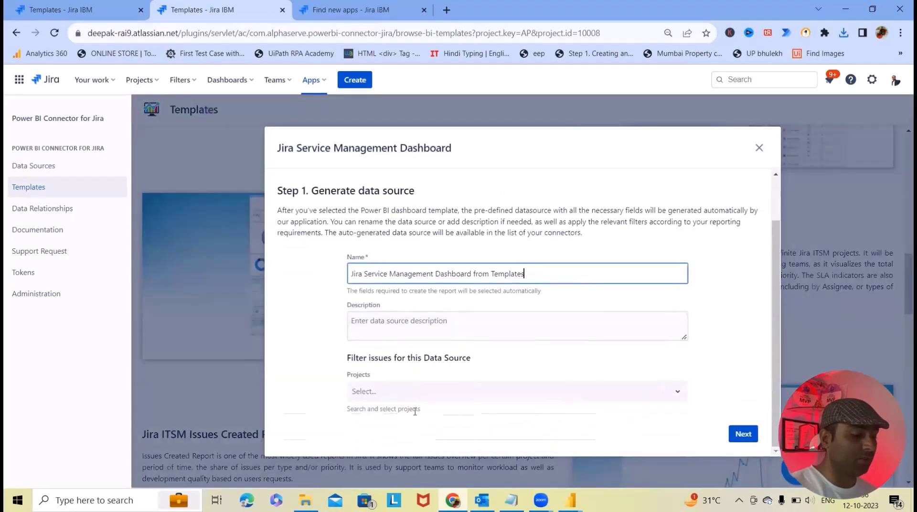
pyautogui.click(425, 399)
pyautogui.scroll(-3, 421, 432)
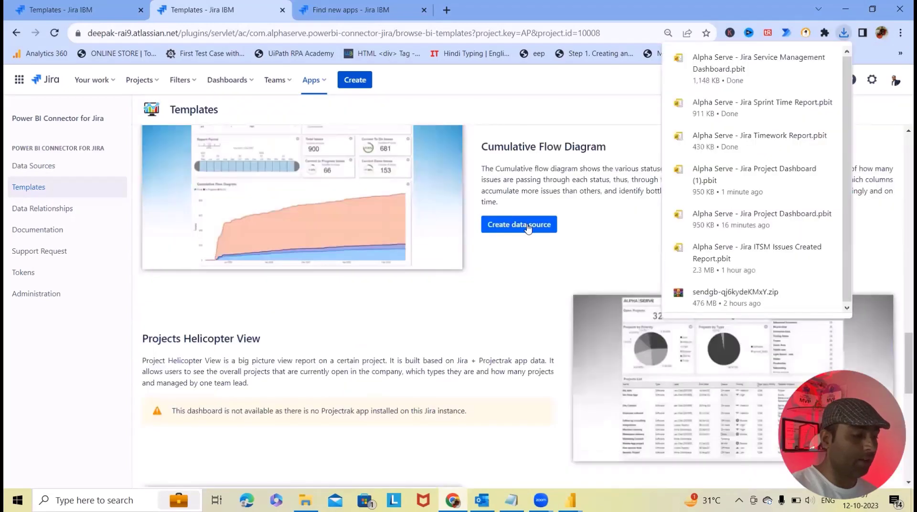
pyautogui.click(524, 226)
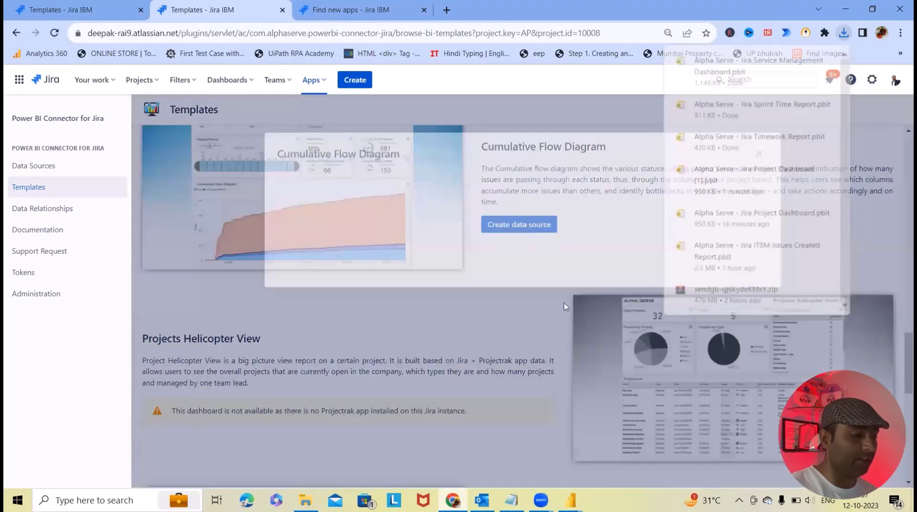
# Step: Create the Jira Releases Report data source for Abhaya_Project and download its .pbit
pyautogui.click(583, 396)
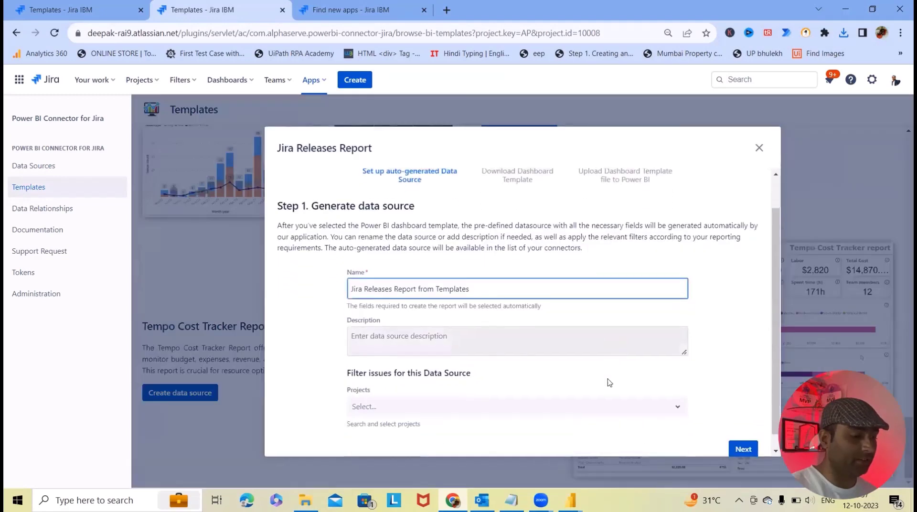
pyautogui.click(439, 395)
pyautogui.click(420, 454)
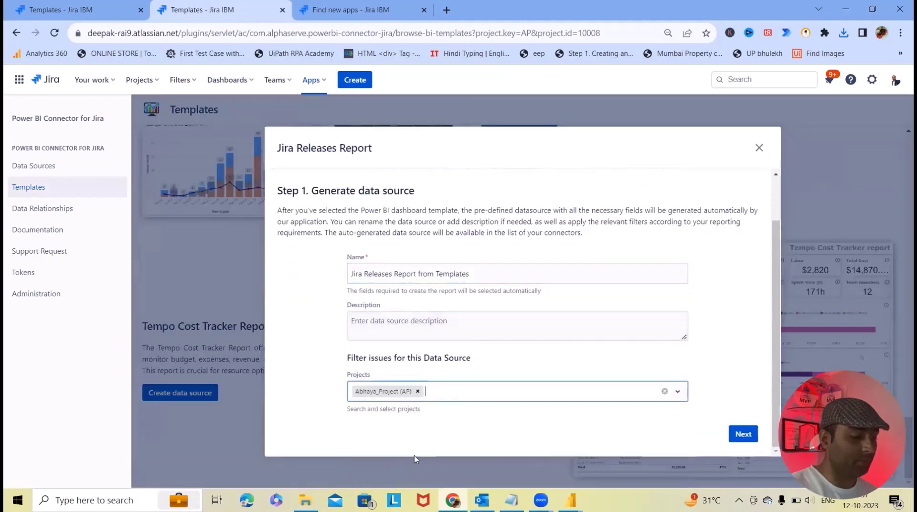
pyautogui.click(743, 434)
pyautogui.click(753, 393)
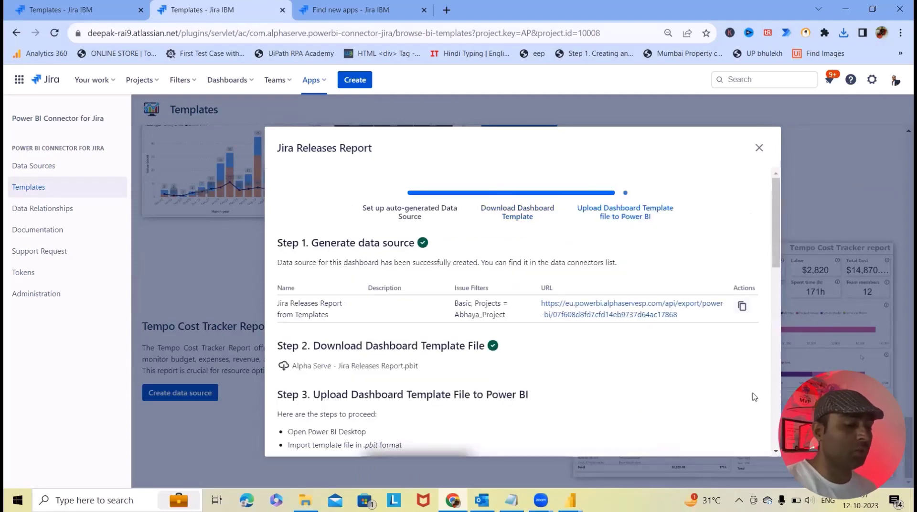
pyautogui.scroll(-8, 546, 269)
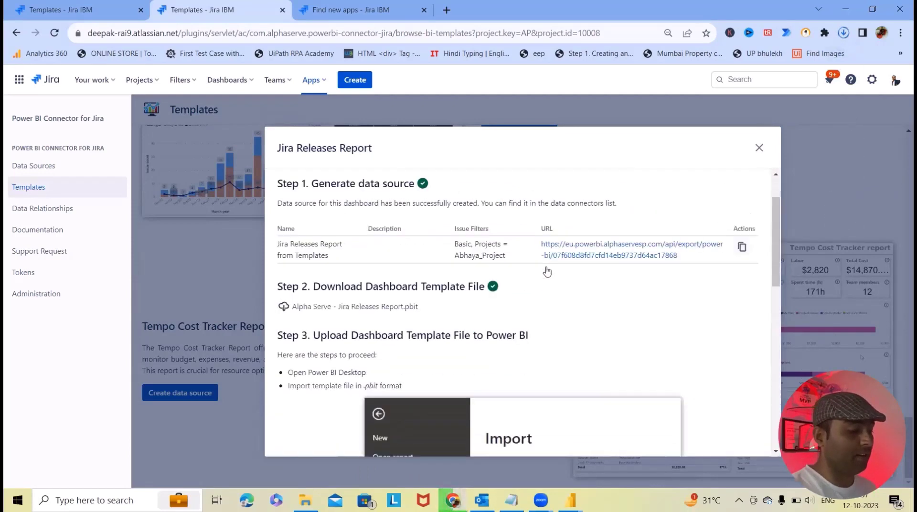
pyautogui.scroll(-2, 693, 321)
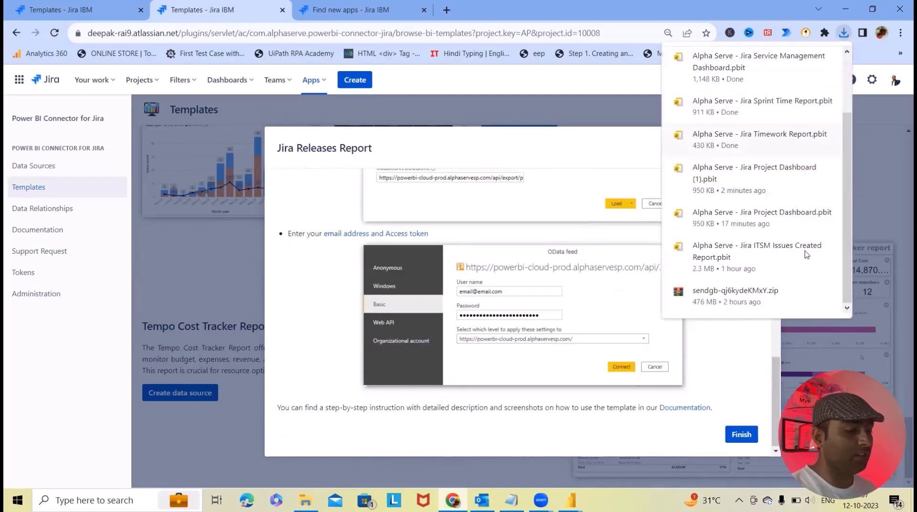
pyautogui.scroll(10, 432, 296)
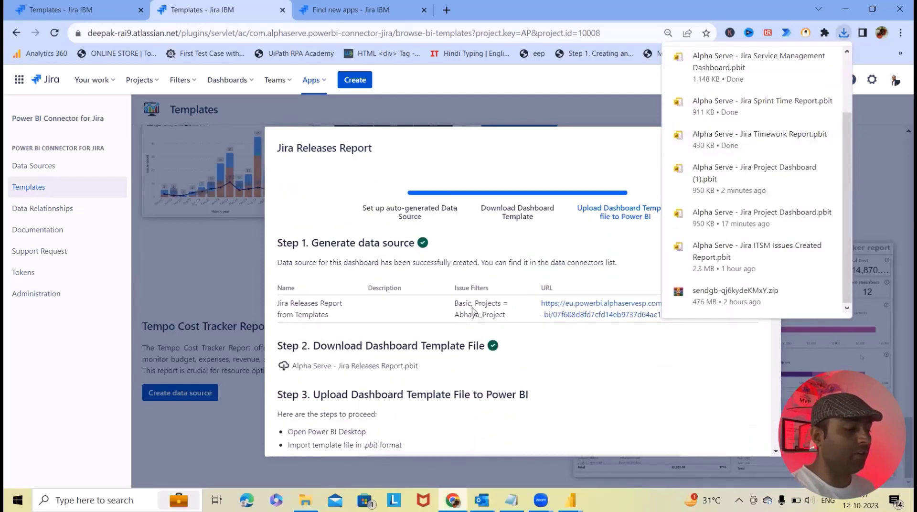
pyautogui.scroll(-6, 375, 323)
pyautogui.scroll(6, 365, 254)
pyautogui.scroll(-5, 372, 287)
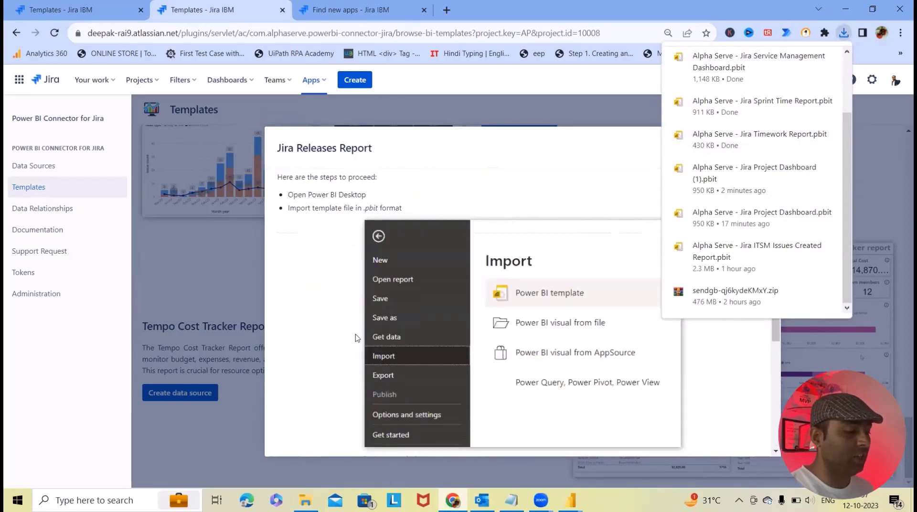
pyautogui.scroll(3, 377, 325)
pyautogui.scroll(-3, 385, 363)
pyautogui.scroll(-5, 385, 363)
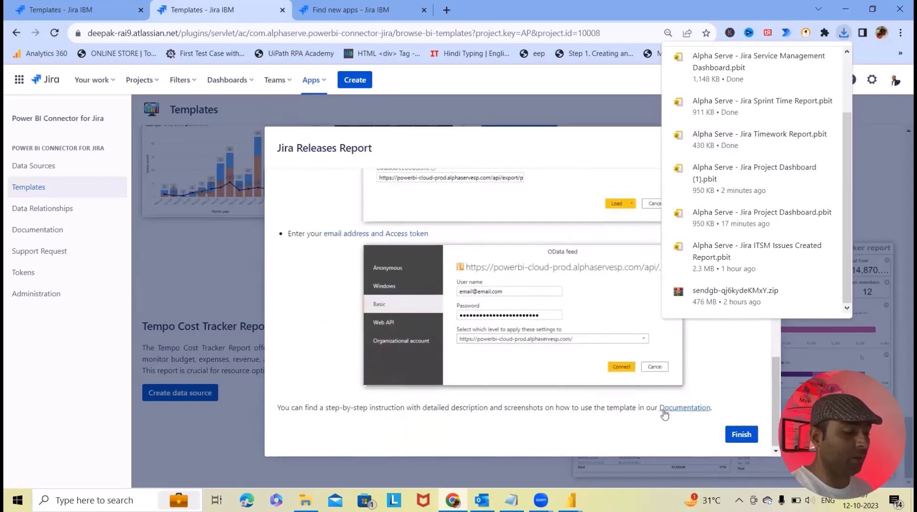
pyautogui.click(873, 196)
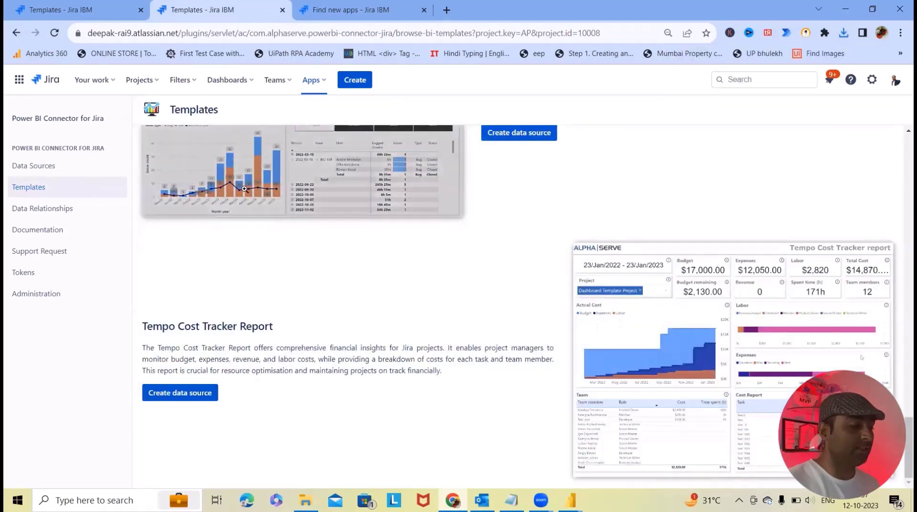
pyautogui.scroll(6, 831, 274)
pyautogui.scroll(10, 831, 273)
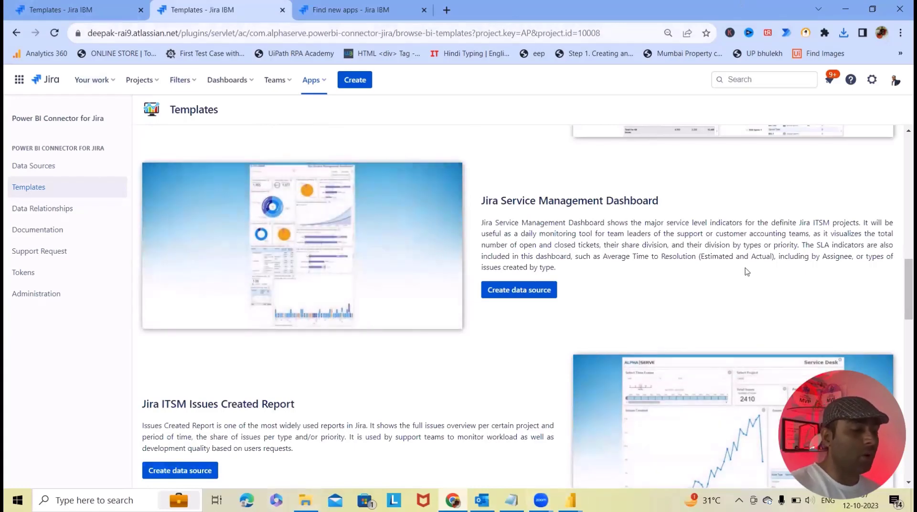
# Step: Import the Cumulative Flow Diagram .pbit template into Power BI Desktop
pyautogui.click(20, 167)
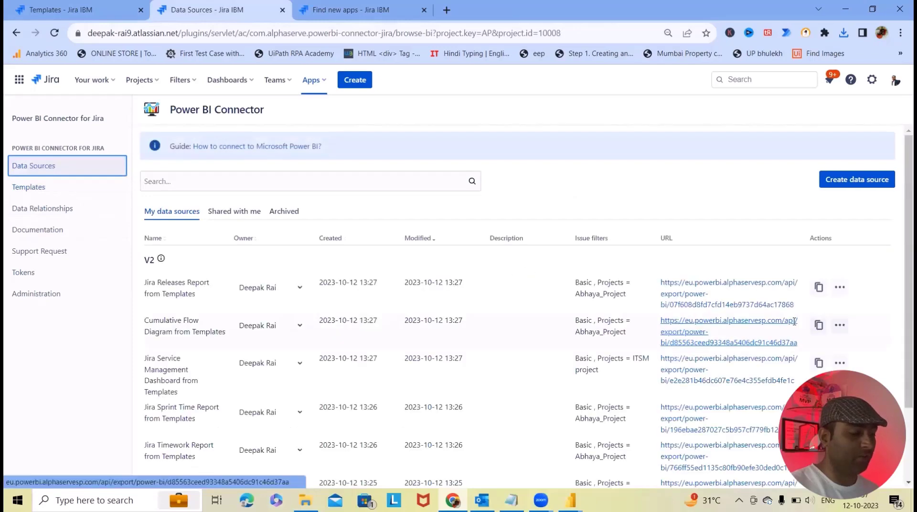
pyautogui.scroll(-1, 730, 332)
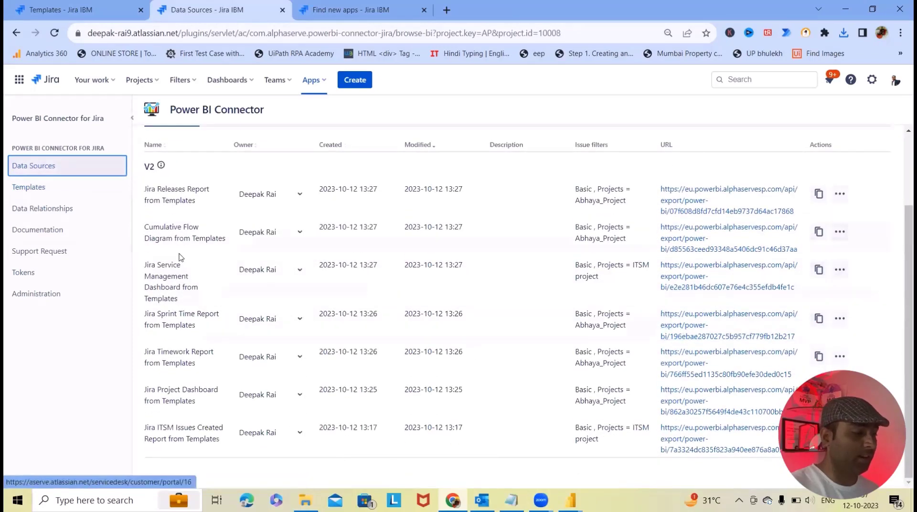
pyautogui.hotkey('alt', 'Tab')
pyautogui.click(21, 32)
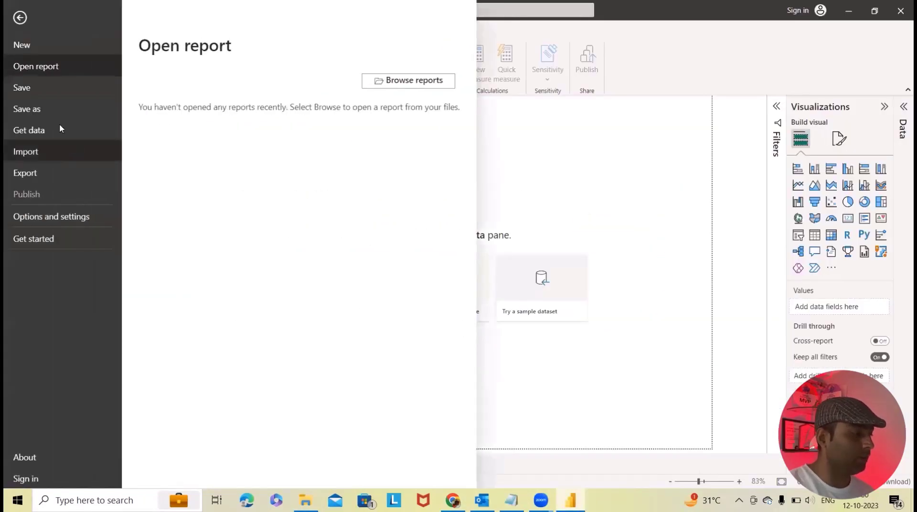
pyautogui.click(30, 153)
pyautogui.click(221, 91)
pyautogui.click(358, 266)
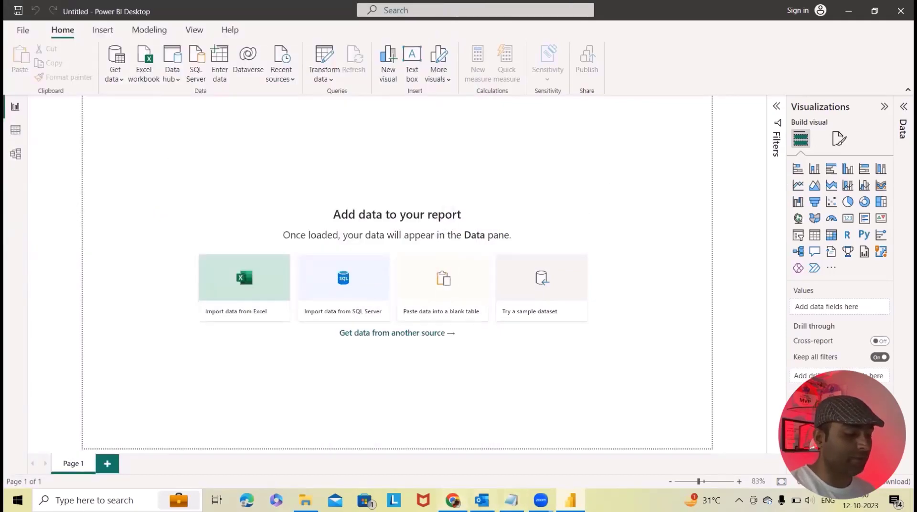
# Step: Paste the Cumulative Flow data source URL into DataSourceODataURL and load the report
pyautogui.click(452, 500)
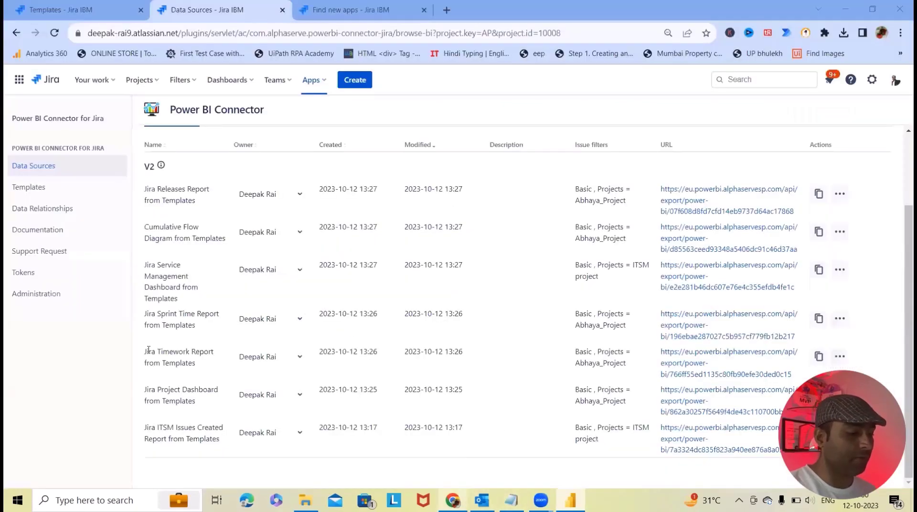
pyautogui.click(817, 232)
pyautogui.click(817, 232)
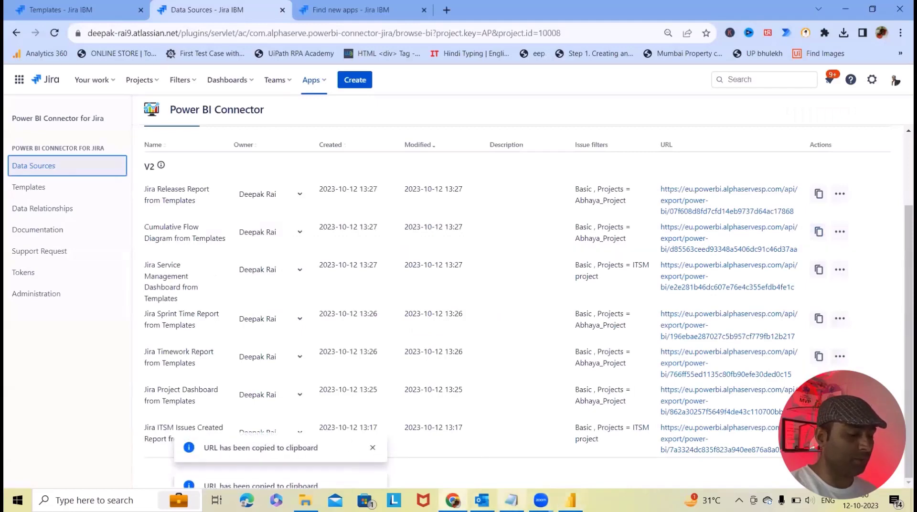
pyautogui.click(570, 500)
pyautogui.click(327, 244)
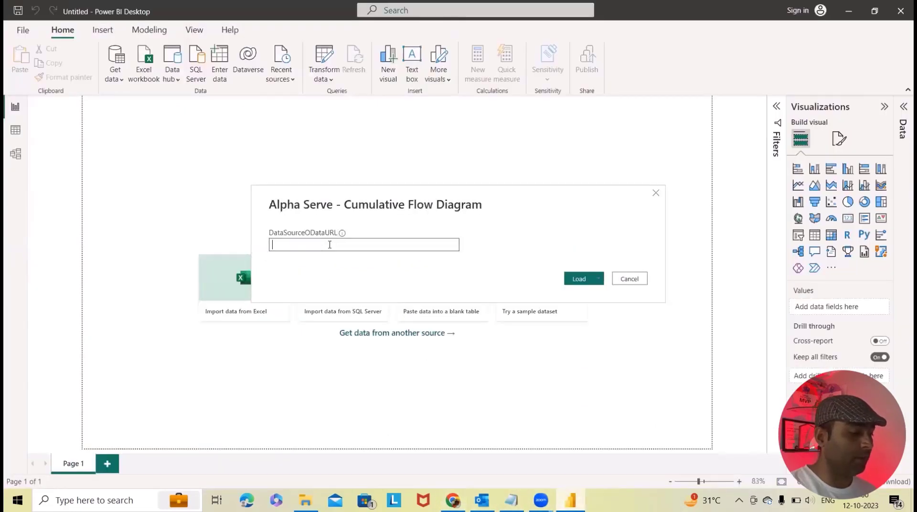
pyautogui.hotkey('ctrl', 'v')
pyautogui.click(579, 279)
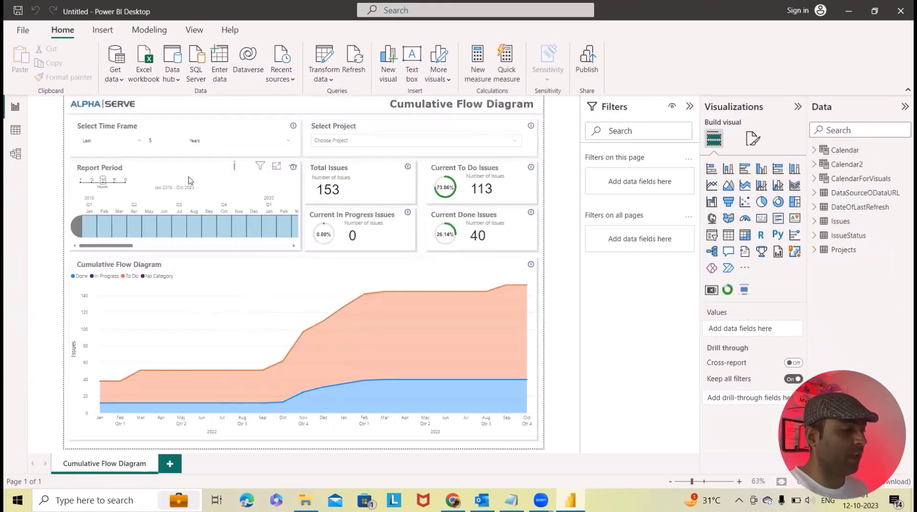
# Step: Add a new report page and import the Jira Service Management Dashboard .pbit template
pyautogui.click(170, 464)
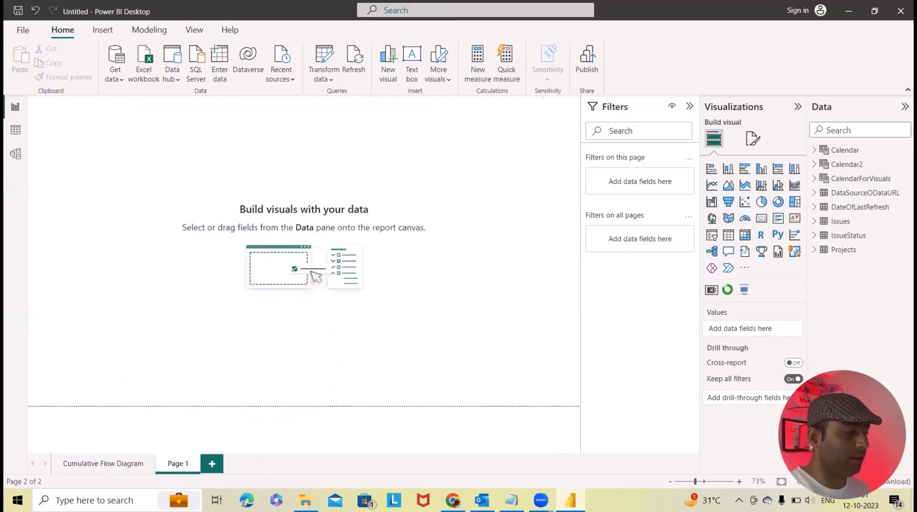
pyautogui.click(23, 30)
pyautogui.click(26, 151)
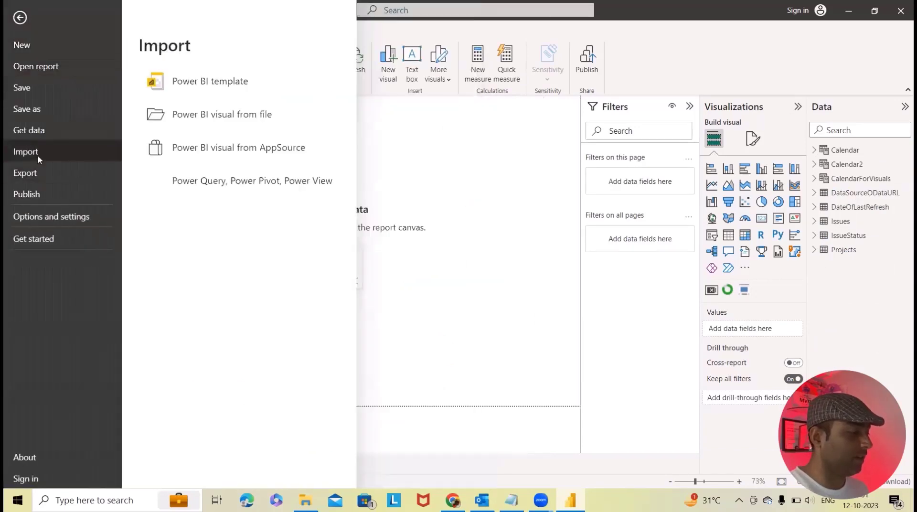
pyautogui.click(213, 91)
pyautogui.click(358, 264)
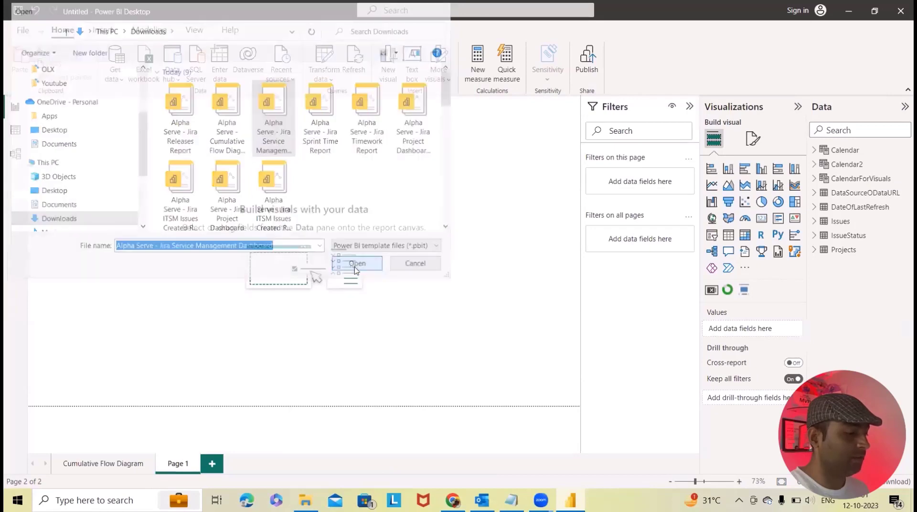
# Step: Paste the Service Management Dashboard data source URL into the prompt and load the data
pyautogui.click(452, 500)
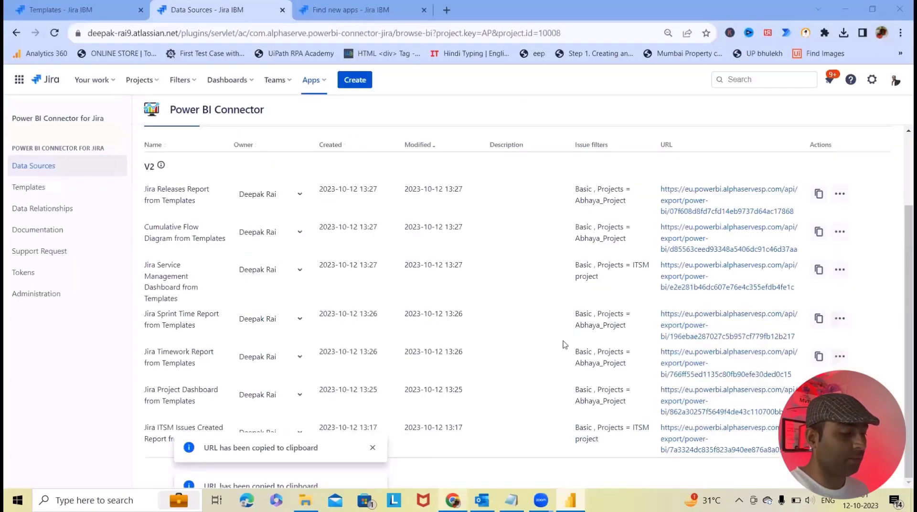
pyautogui.click(819, 270)
pyautogui.click(571, 501)
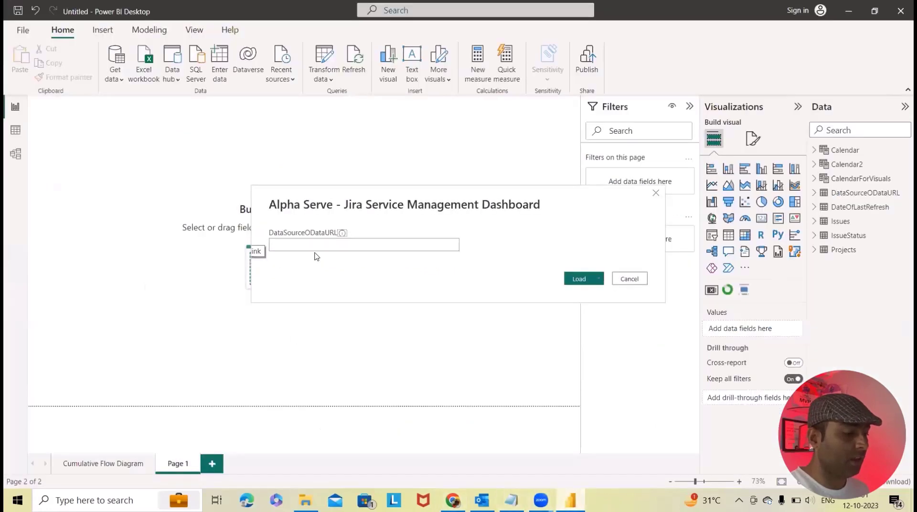
pyautogui.click(317, 245)
pyautogui.hotkey('ctrl', 'v')
pyautogui.click(580, 280)
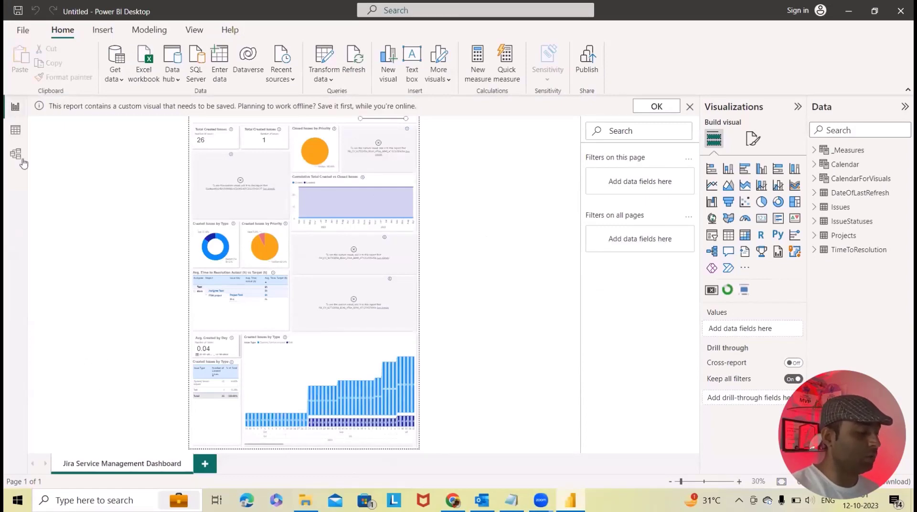
# Step: Import the Jira Sprint Time Report .pbit template into Power BI Desktop
pyautogui.click(14, 33)
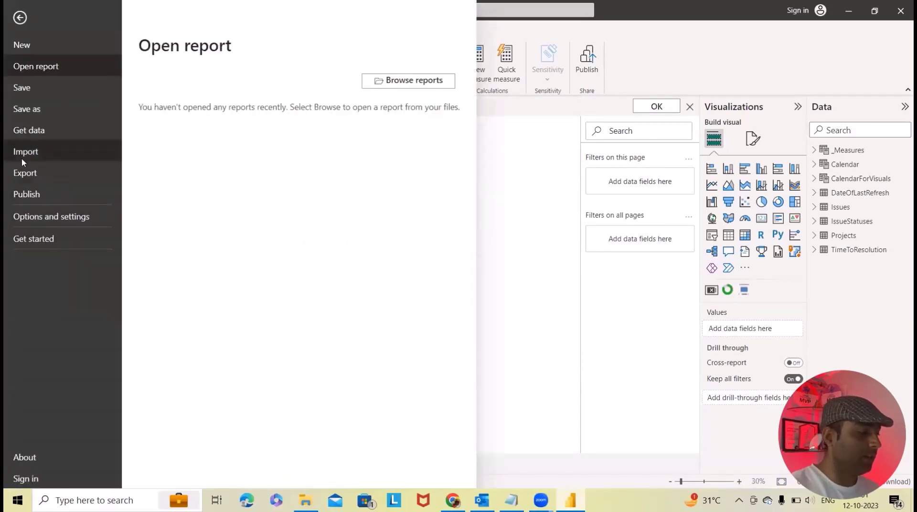
pyautogui.click(24, 152)
pyautogui.click(238, 84)
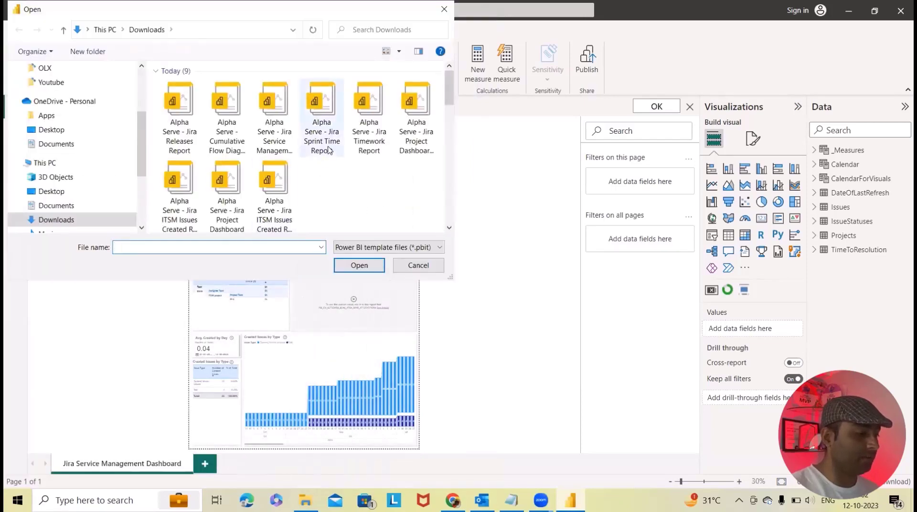
pyautogui.click(328, 150)
pyautogui.click(359, 265)
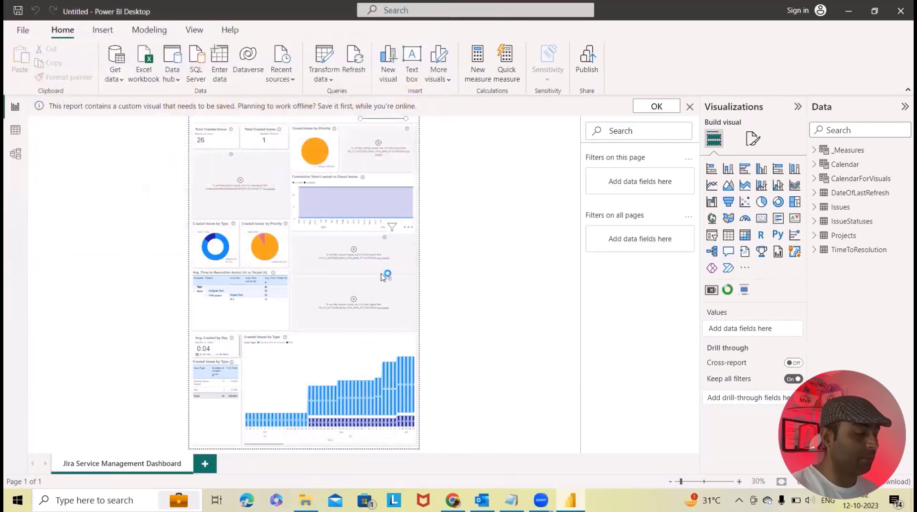
# Step: Copy the Sprint Time Report data source URL from Jira and bring it back to Power BI
pyautogui.hotkey('alt', 'Tab')
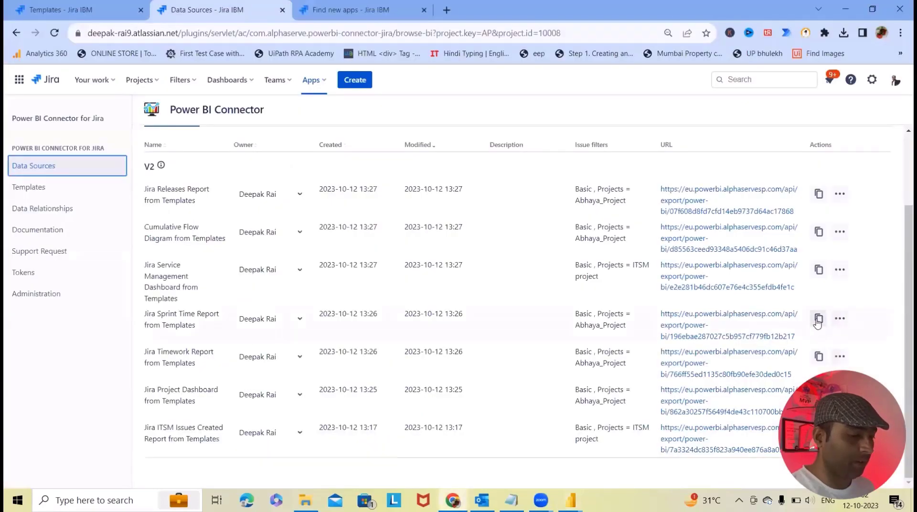
pyautogui.click(818, 319)
pyautogui.hotkey('alt', 'Tab')
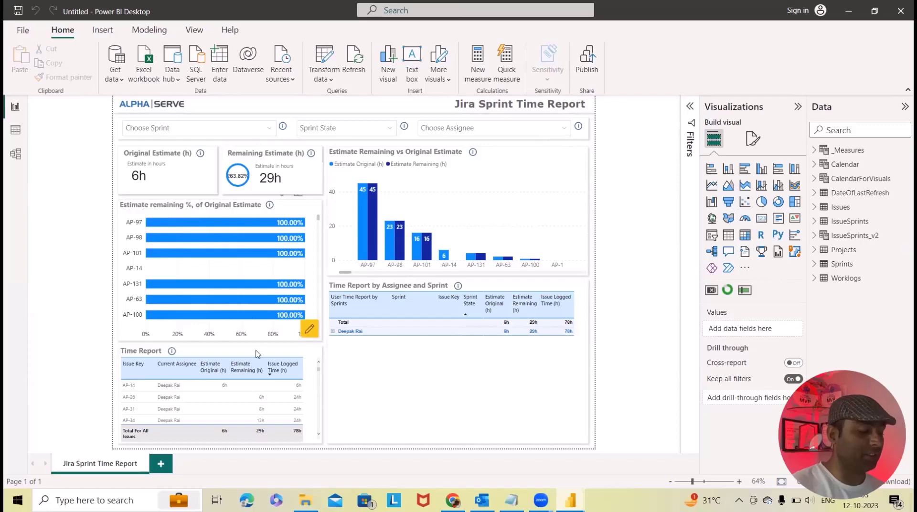
pyautogui.scroll(-1, 267, 382)
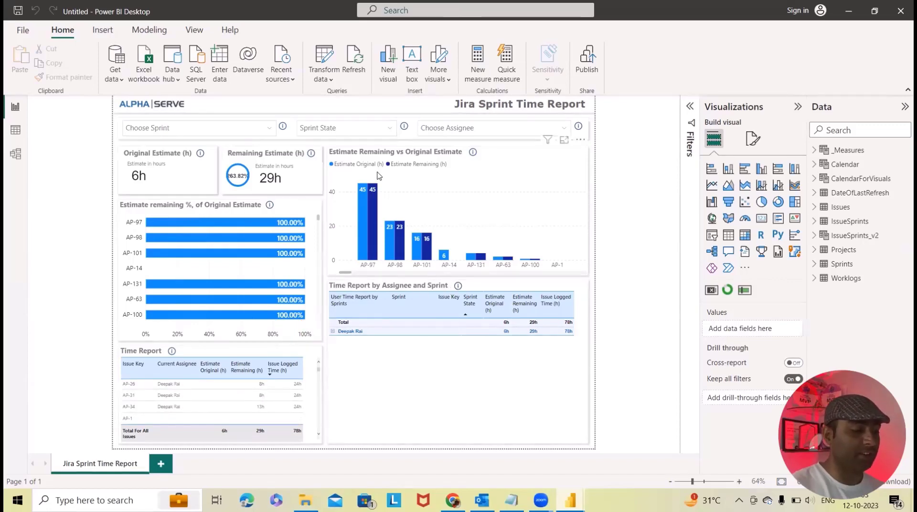
# Step: Import the Jira Timework Report .pbit template into Power BI Desktop
pyautogui.click(21, 31)
pyautogui.click(40, 159)
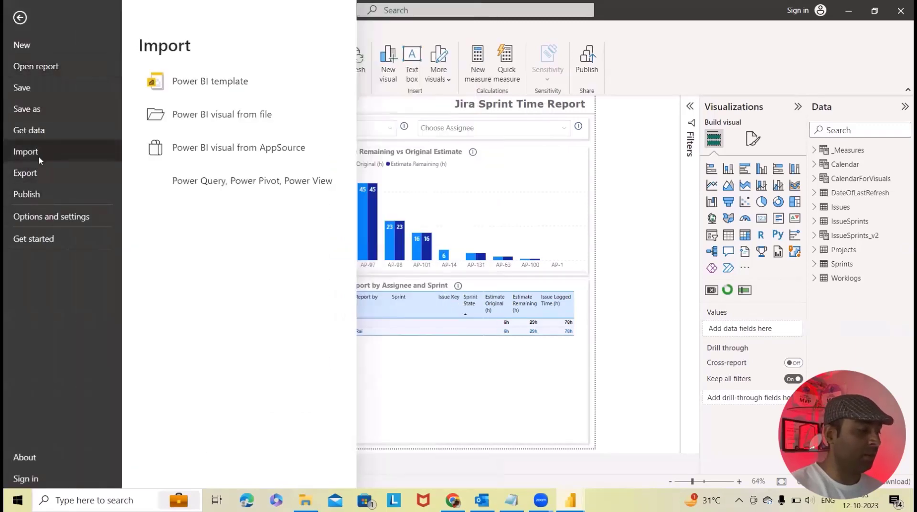
pyautogui.click(194, 85)
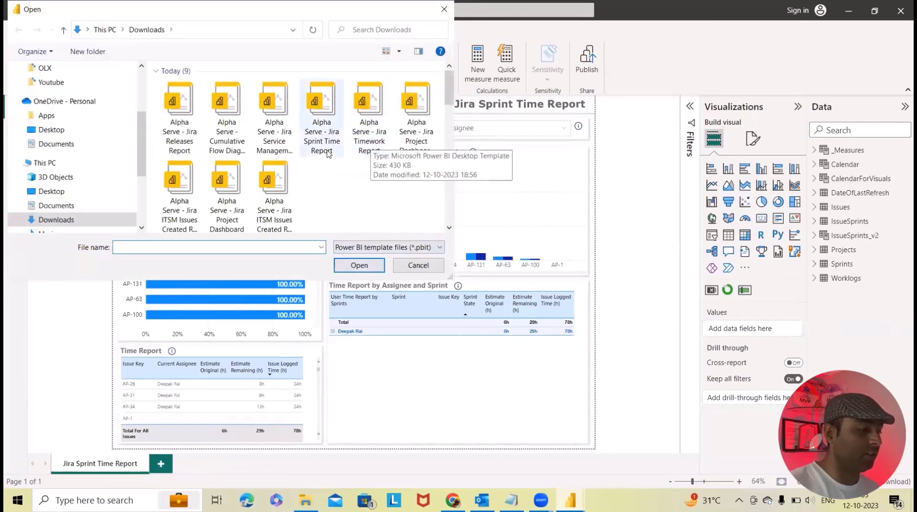
pyautogui.click(373, 152)
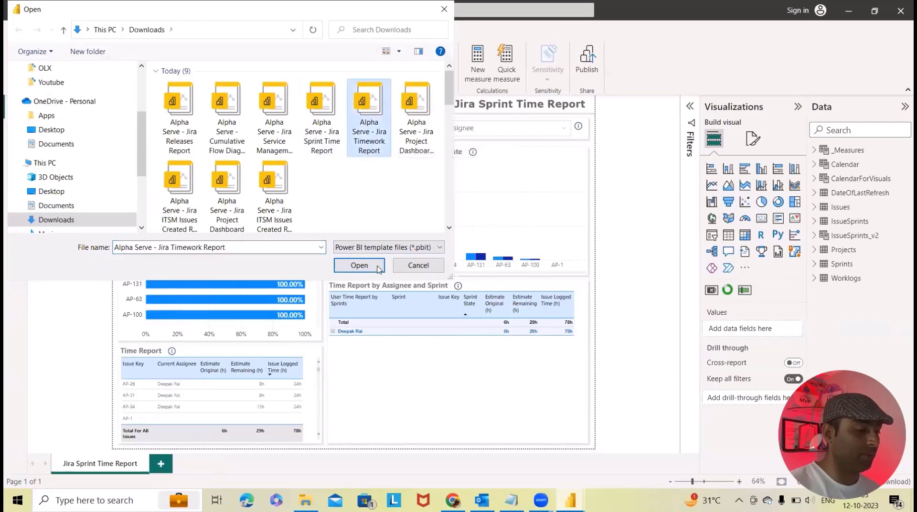
pyautogui.click(359, 265)
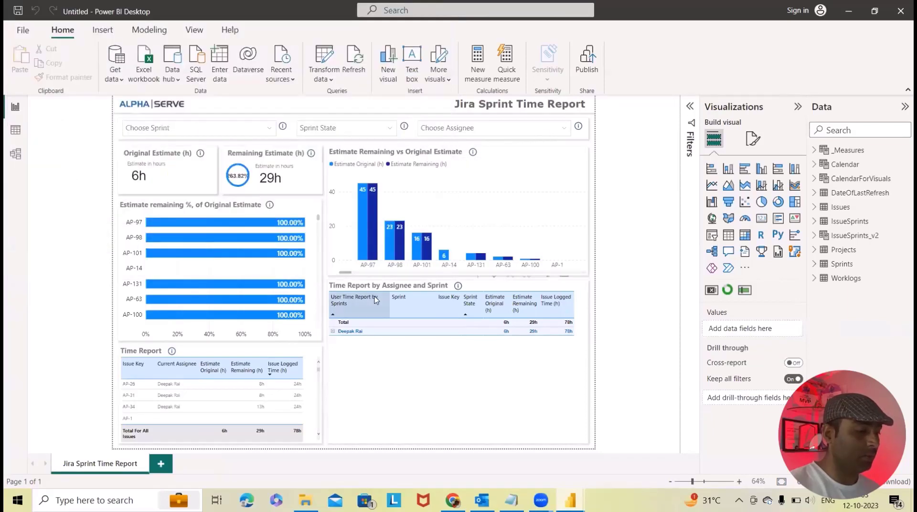
# Step: Paste the Timework Report data source URL into DataSourceODataURL and load the report
pyautogui.click(453, 500)
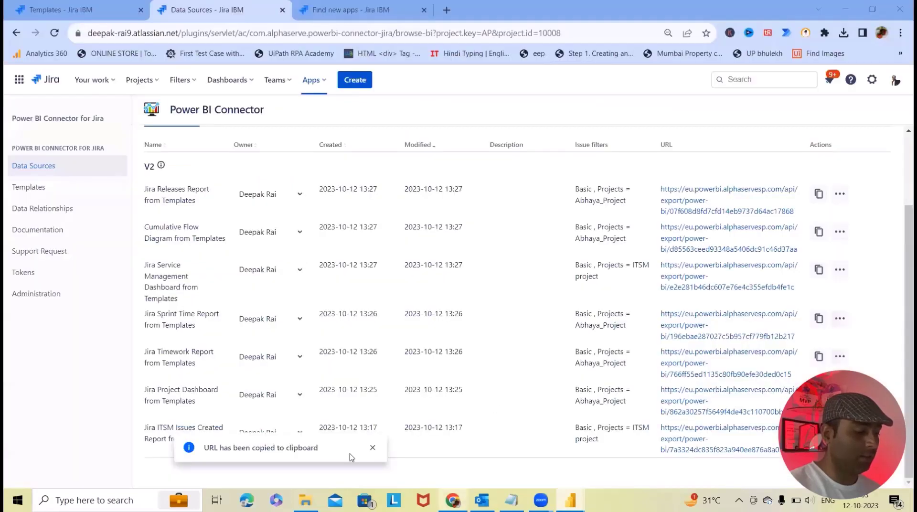
pyautogui.click(820, 358)
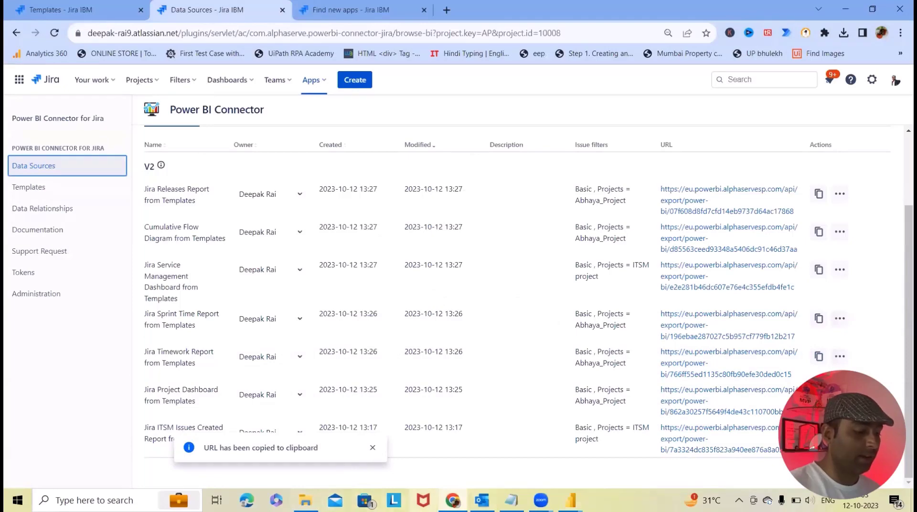
pyautogui.moveTo(571, 500)
pyautogui.click(492, 418)
pyautogui.click(299, 244)
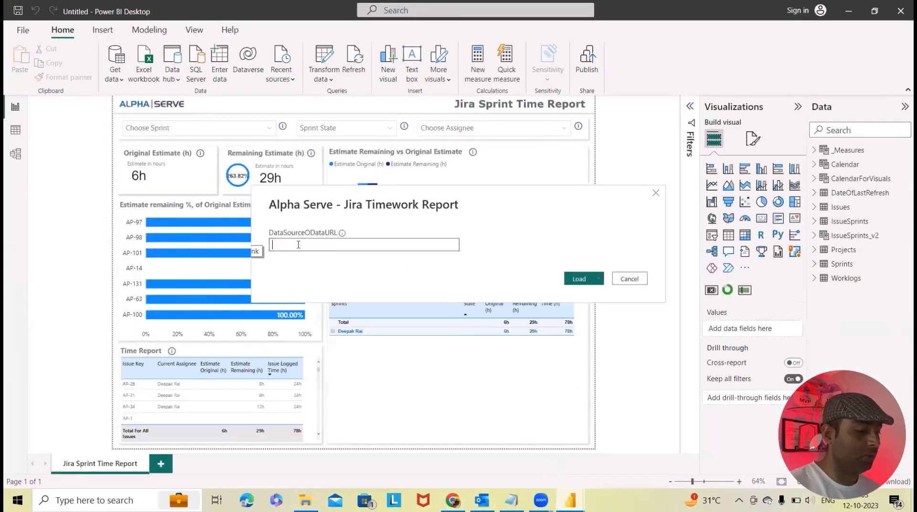
pyautogui.hotkey('ctrl', 'v')
pyautogui.click(579, 279)
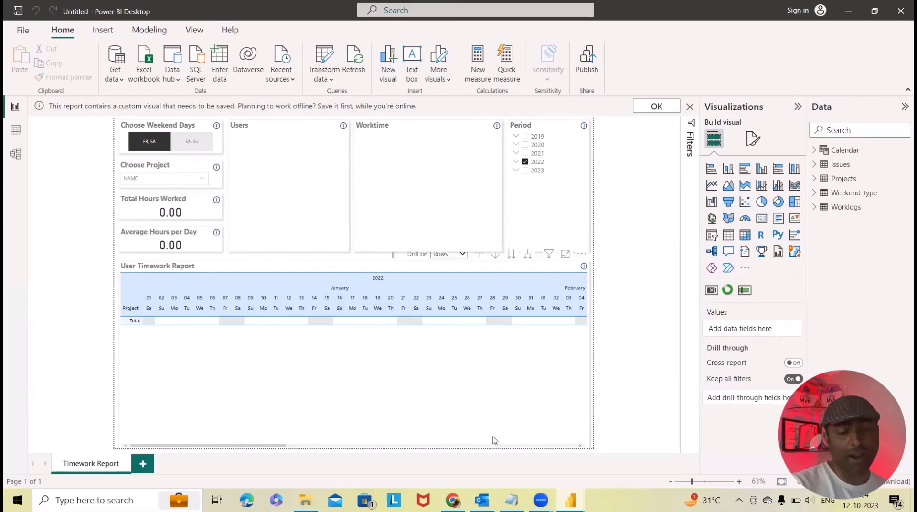
# Step: Return to the connector's Data Sources page in Chrome and scroll to the top of the list
pyautogui.click(451, 499)
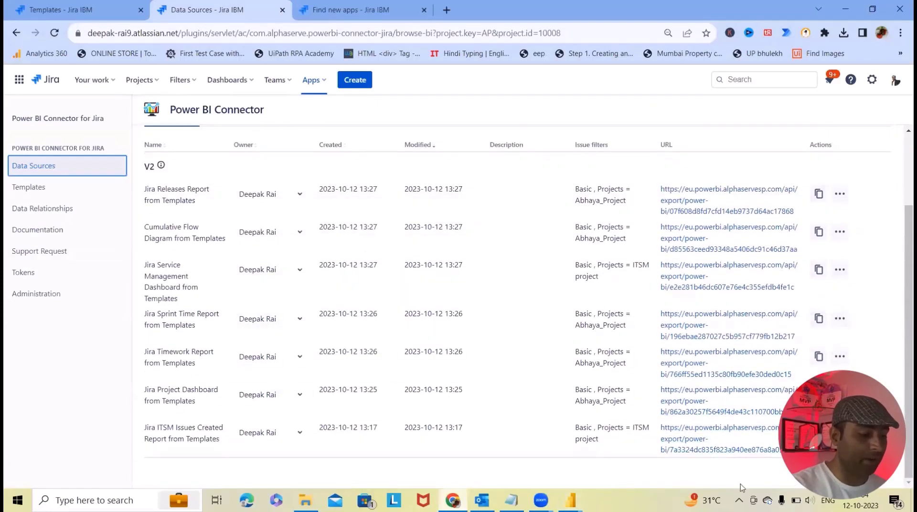
pyautogui.scroll(2, 459, 344)
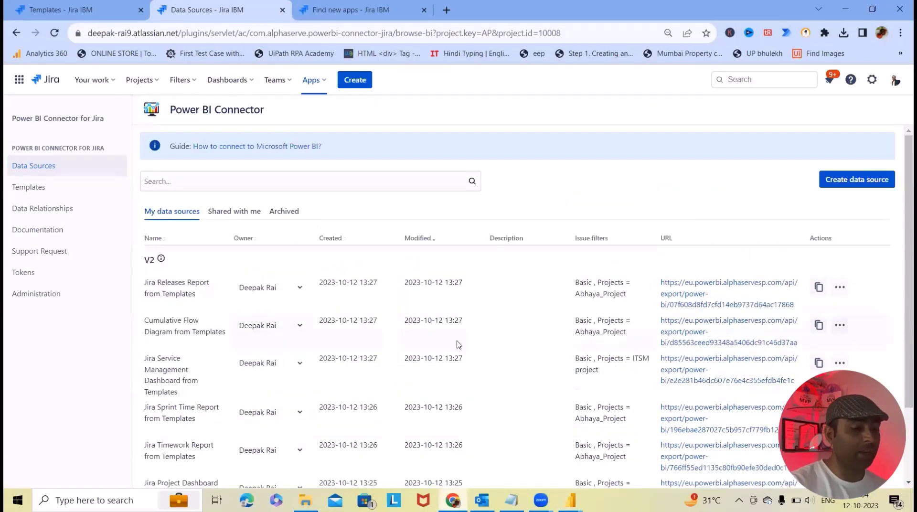